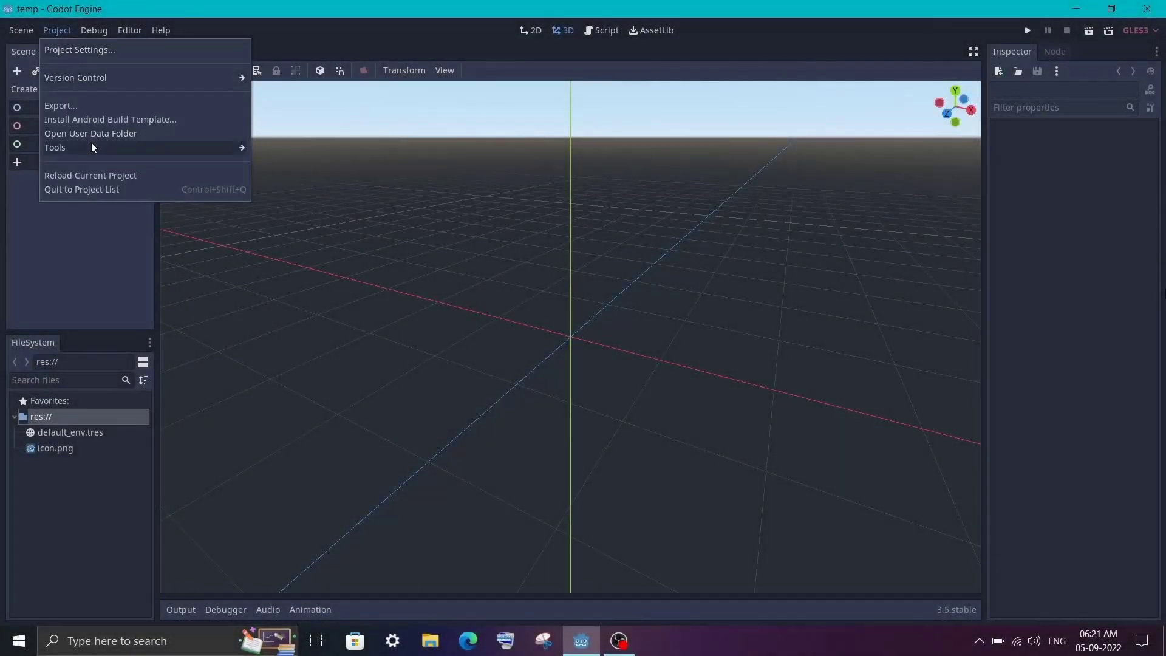
- Add an Android export preset in the Export dialog
{"action": "left_click", "coordinate": [104, 105]}
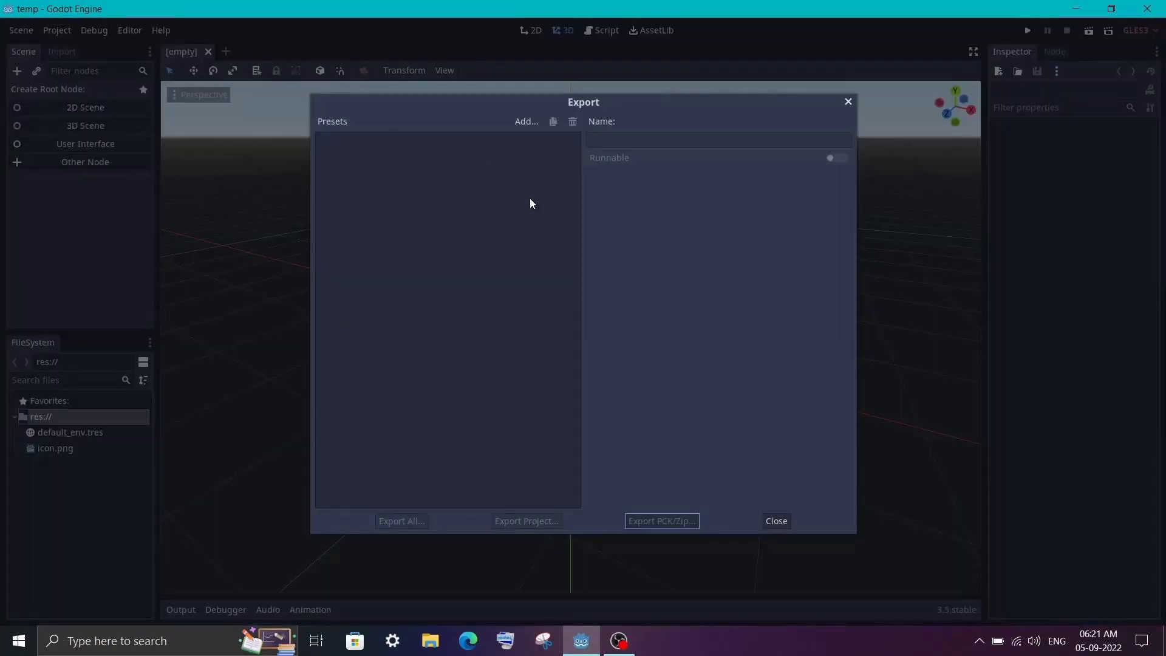
{"action": "left_click", "coordinate": [526, 122]}
{"action": "left_click", "coordinate": [531, 139]}
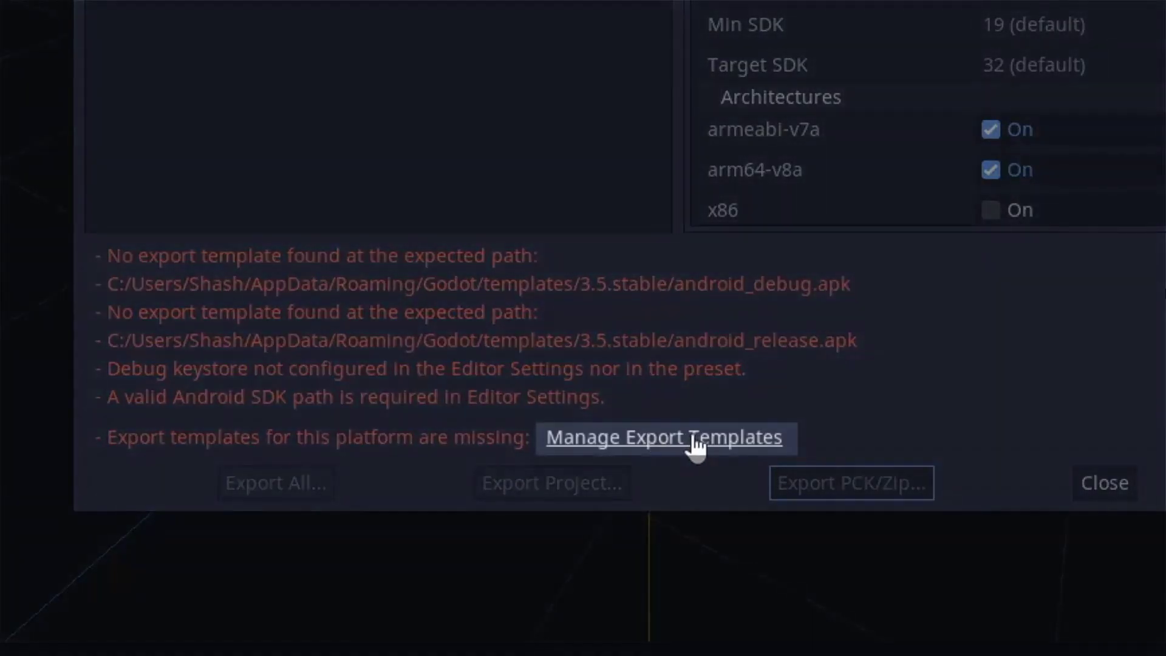
- Download and install the 3.5.stable export templates, then reopen Project > Export
{"action": "left_click", "coordinate": [694, 440]}
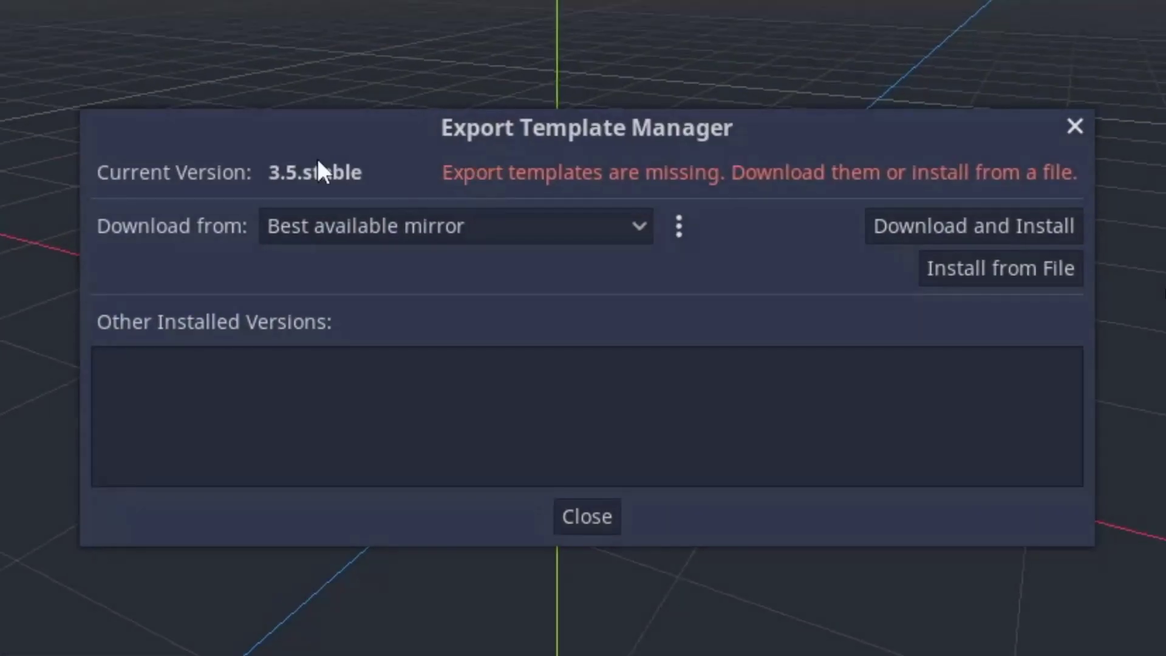
{"action": "left_click", "coordinate": [903, 226]}
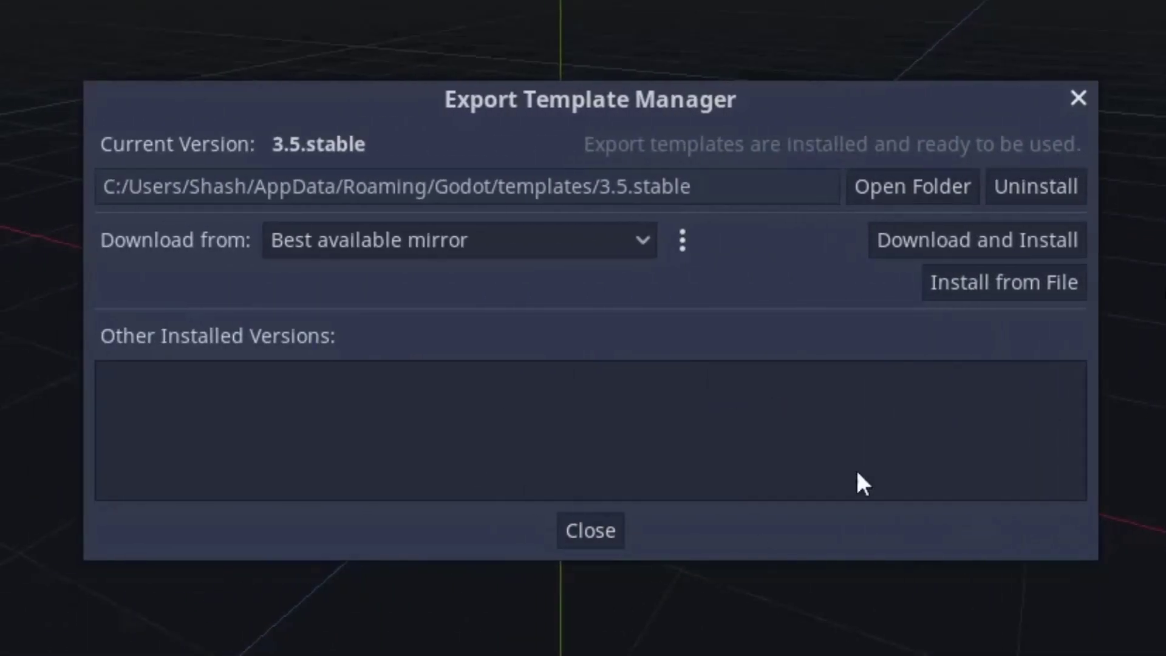
{"action": "left_click", "coordinate": [602, 538]}
{"action": "left_click", "coordinate": [63, 10]}
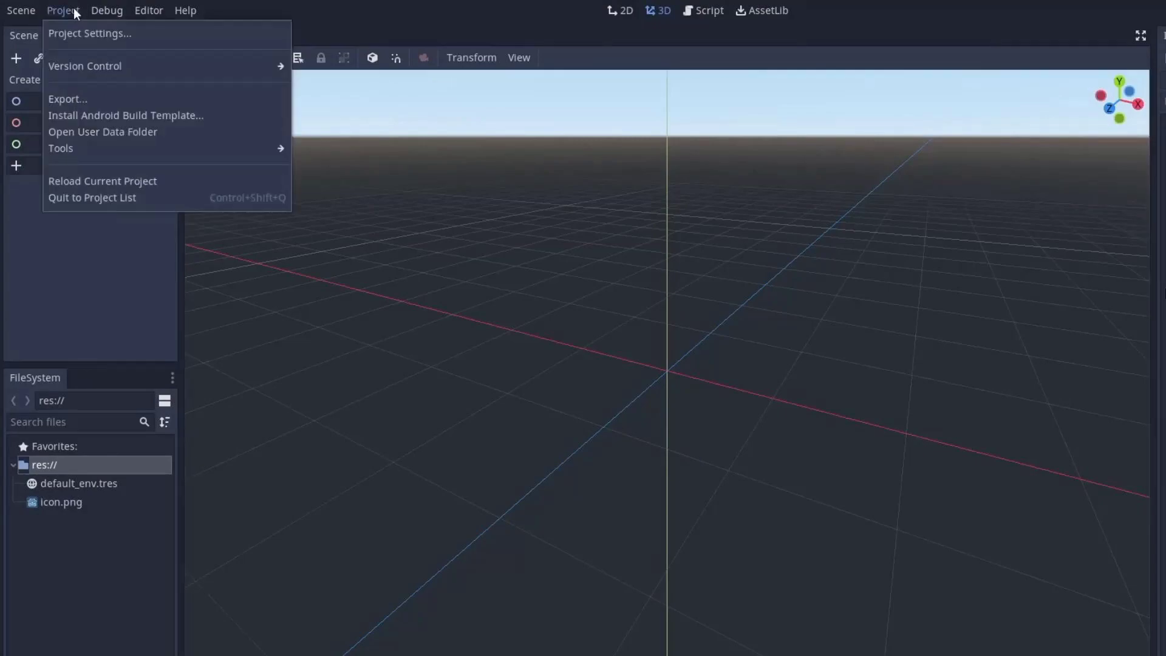
{"action": "left_click", "coordinate": [86, 97]}
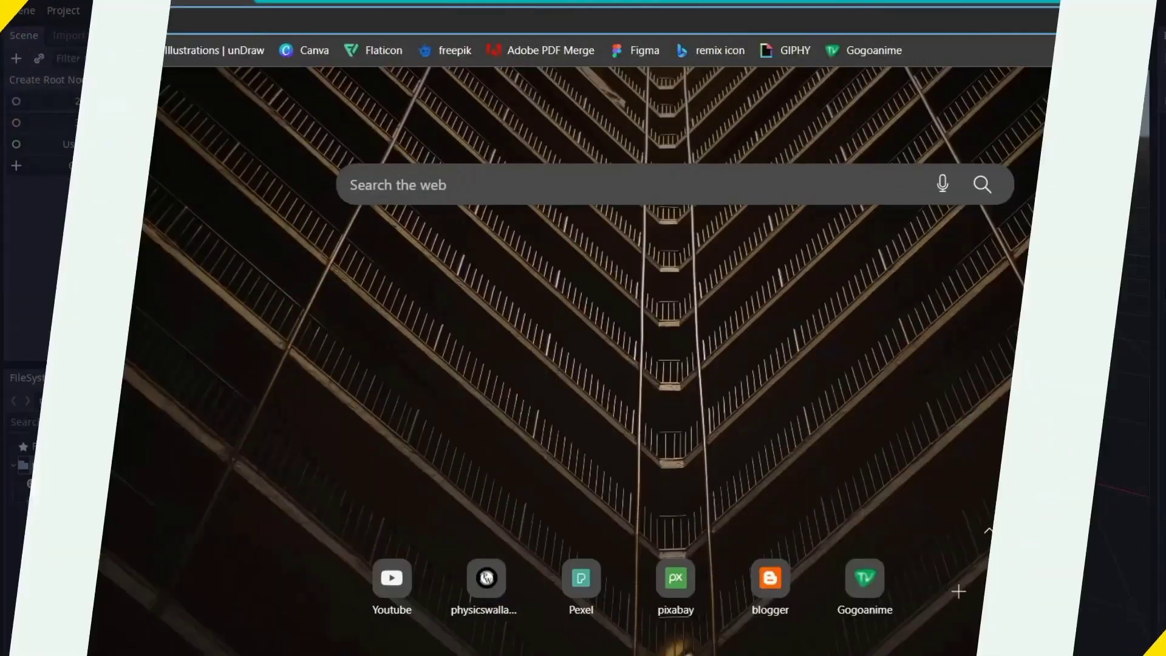
- Search the web for 'android studio' and open the Download Android Studio & App Tools page
{"action": "type", "text": "android studio"}
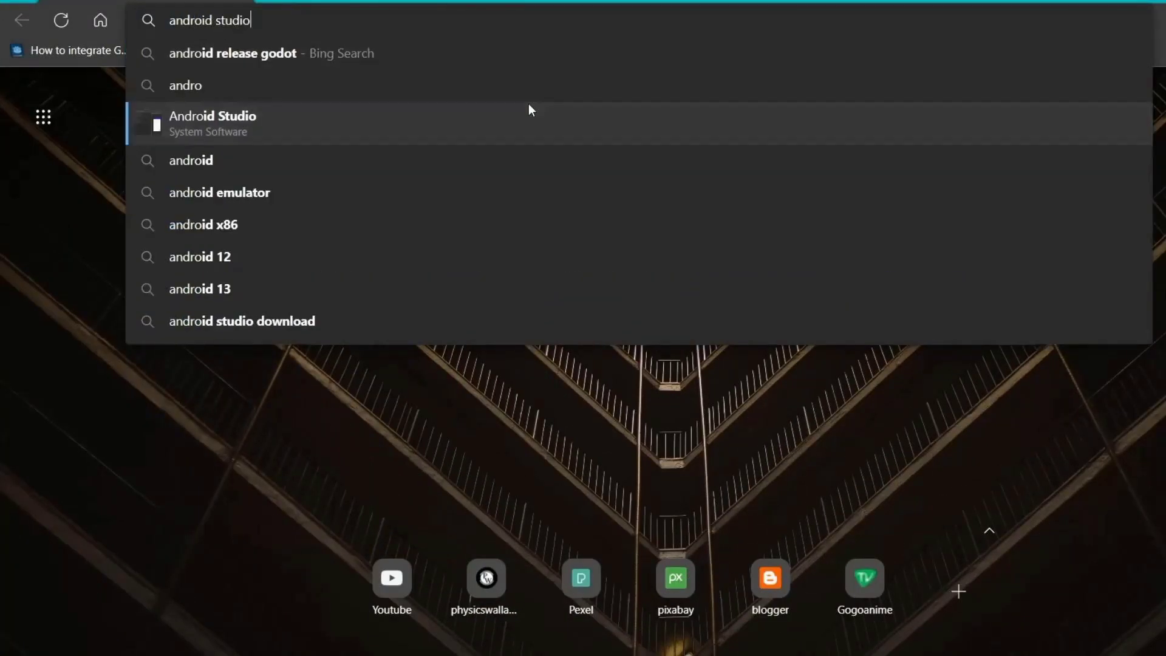
{"action": "key", "text": "Return"}
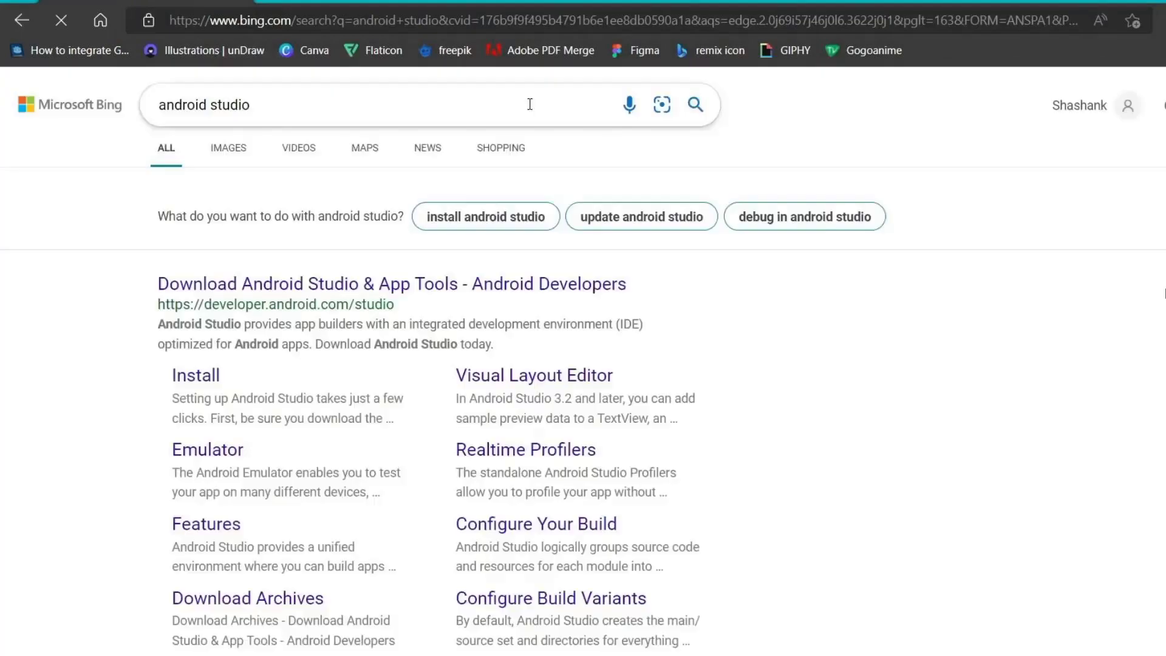
{"action": "left_click", "coordinate": [391, 285]}
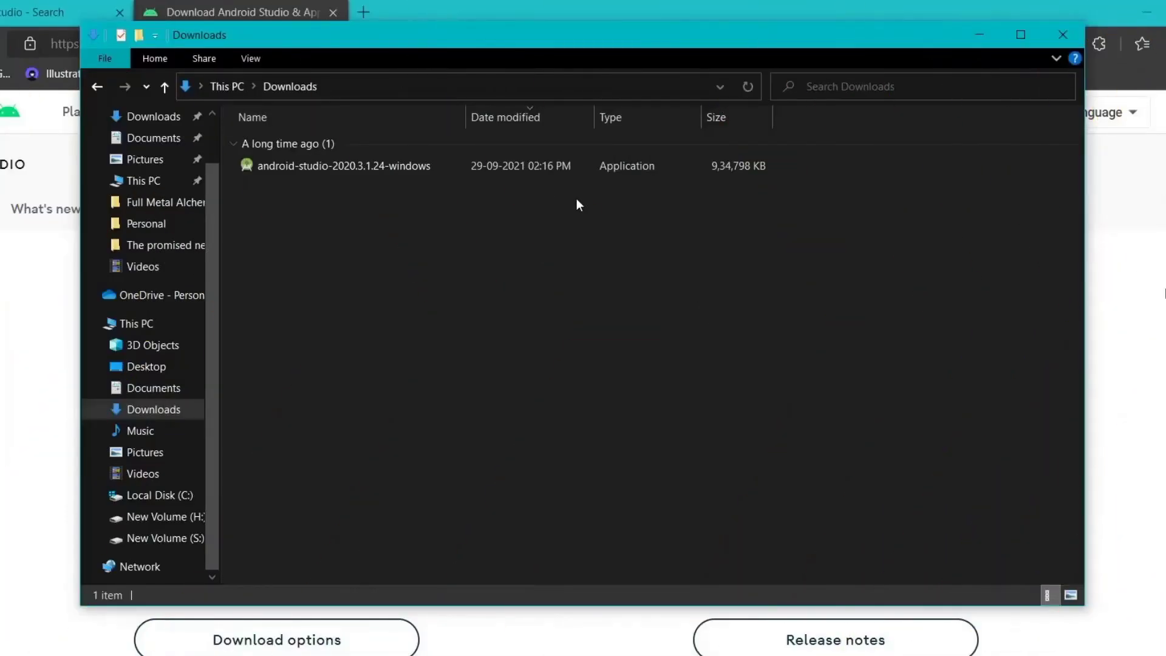
- Run the android-studio installer from Downloads and install with default components and settings
{"action": "double_click", "coordinate": [484, 169]}
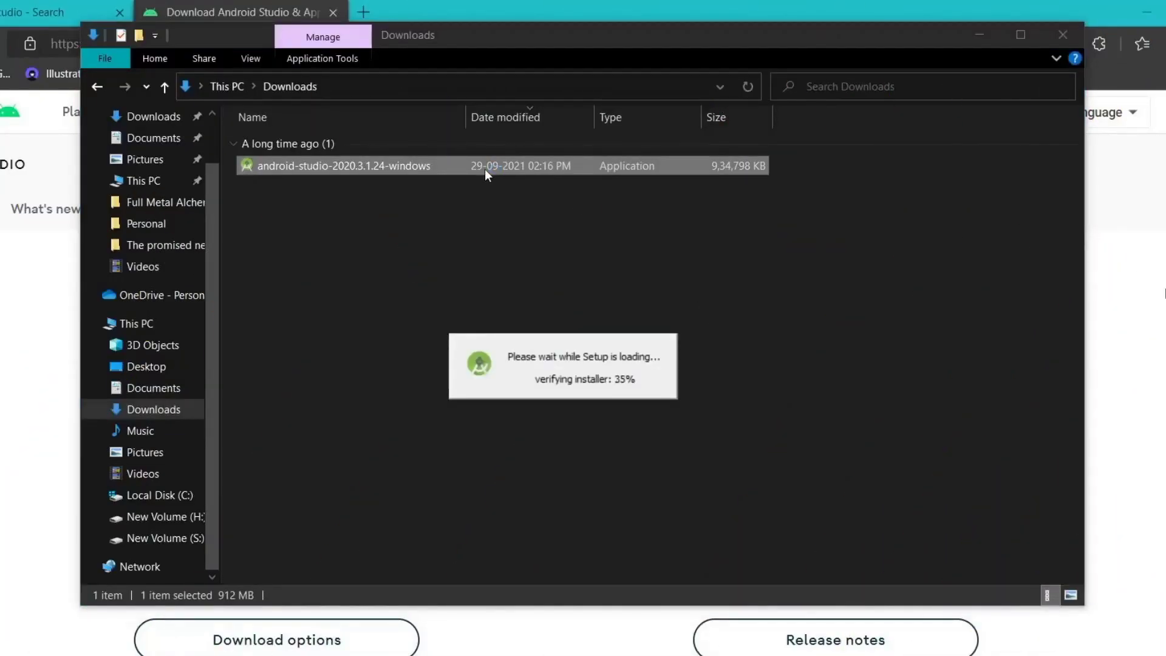
{"action": "left_click", "coordinate": [663, 518]}
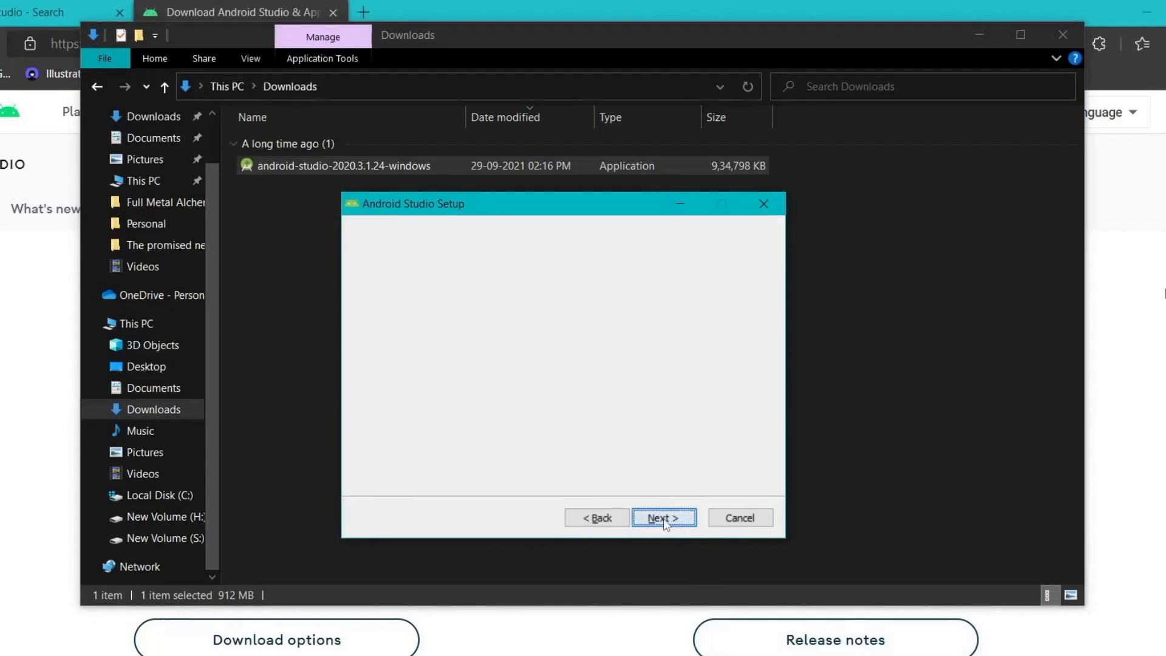
{"action": "left_click", "coordinate": [663, 518]}
{"action": "left_click", "coordinate": [665, 517]}
{"action": "left_click", "coordinate": [668, 518]}
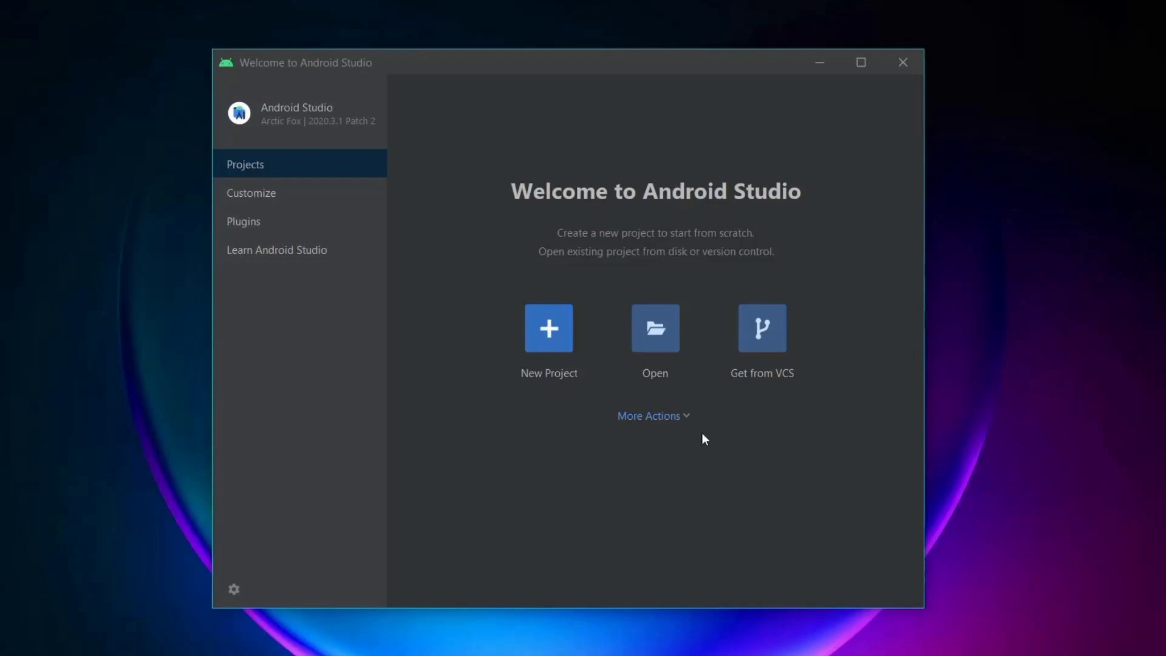
- Check the installed tools in the SDK Manager's SDK Tools tab and copy the Sdk folder path
{"action": "left_click", "coordinate": [688, 418]}
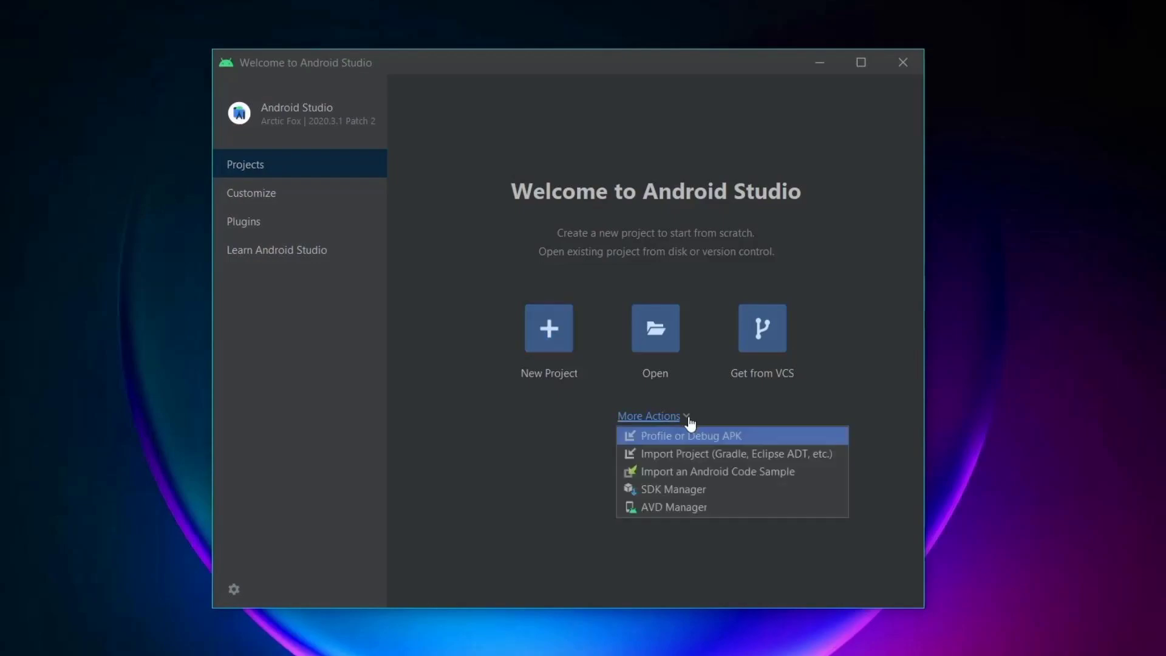
{"action": "left_click", "coordinate": [685, 491]}
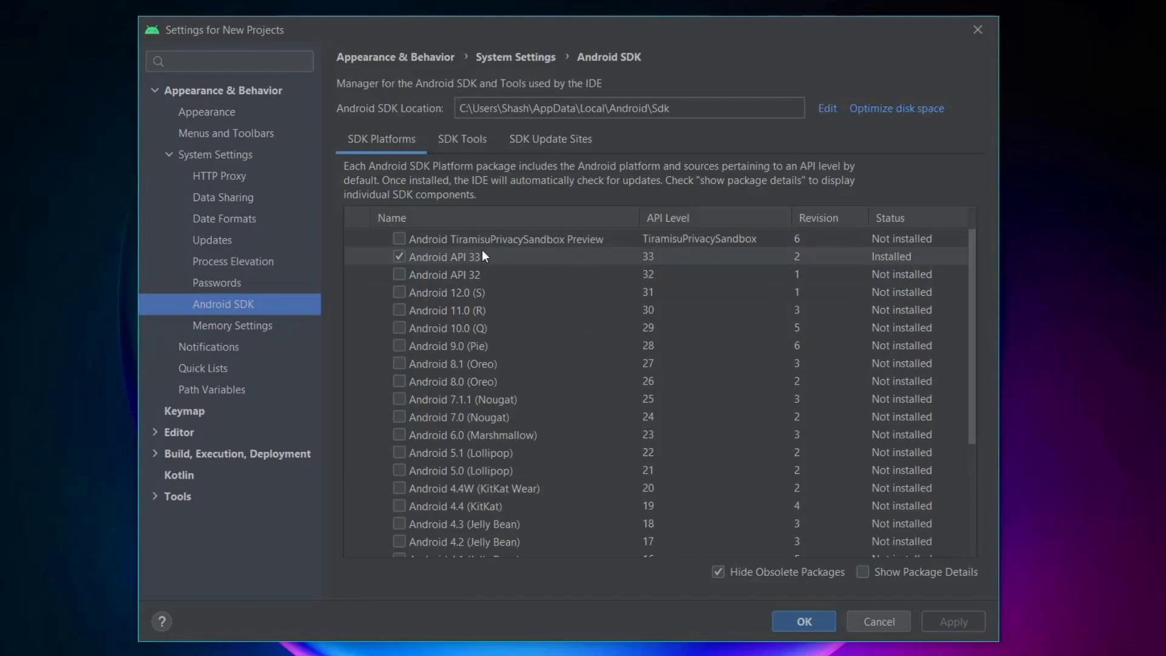
{"action": "left_click", "coordinate": [465, 146]}
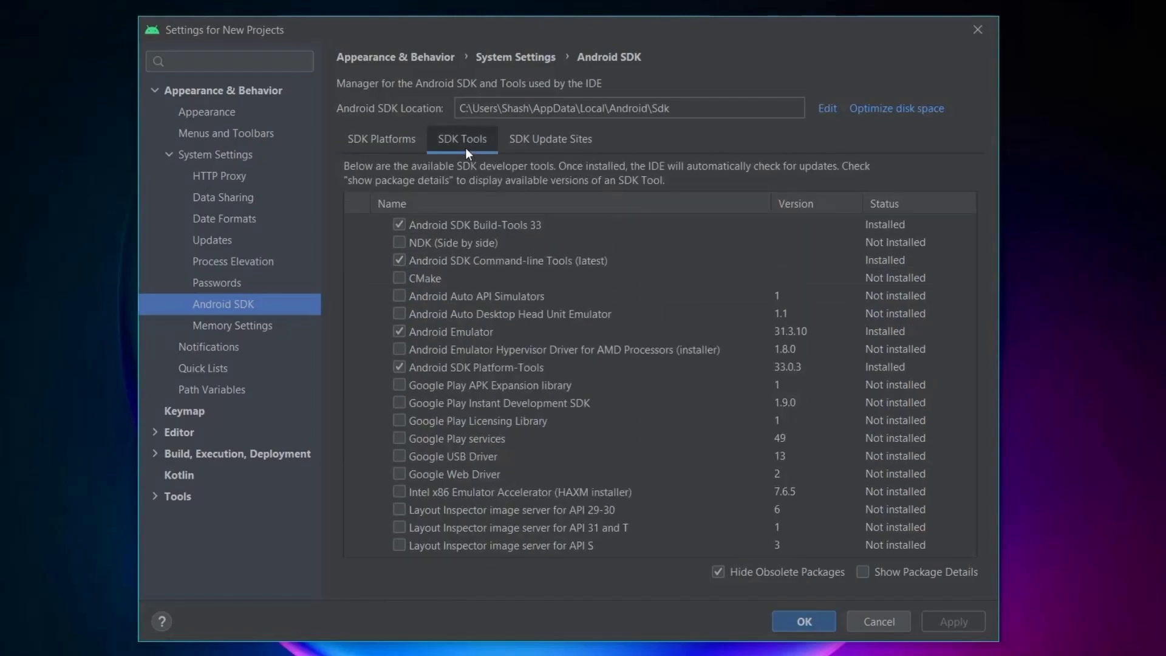
{"action": "left_click", "coordinate": [476, 261]}
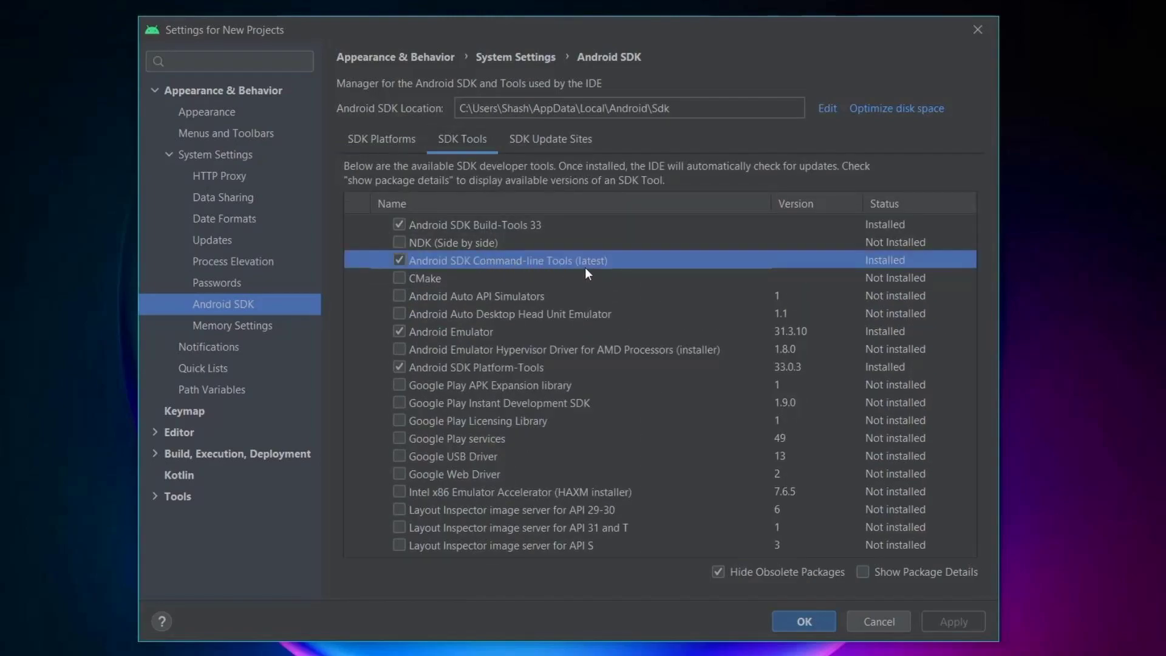
{"action": "left_click", "coordinate": [400, 279]}
{"action": "left_click", "coordinate": [399, 278]}
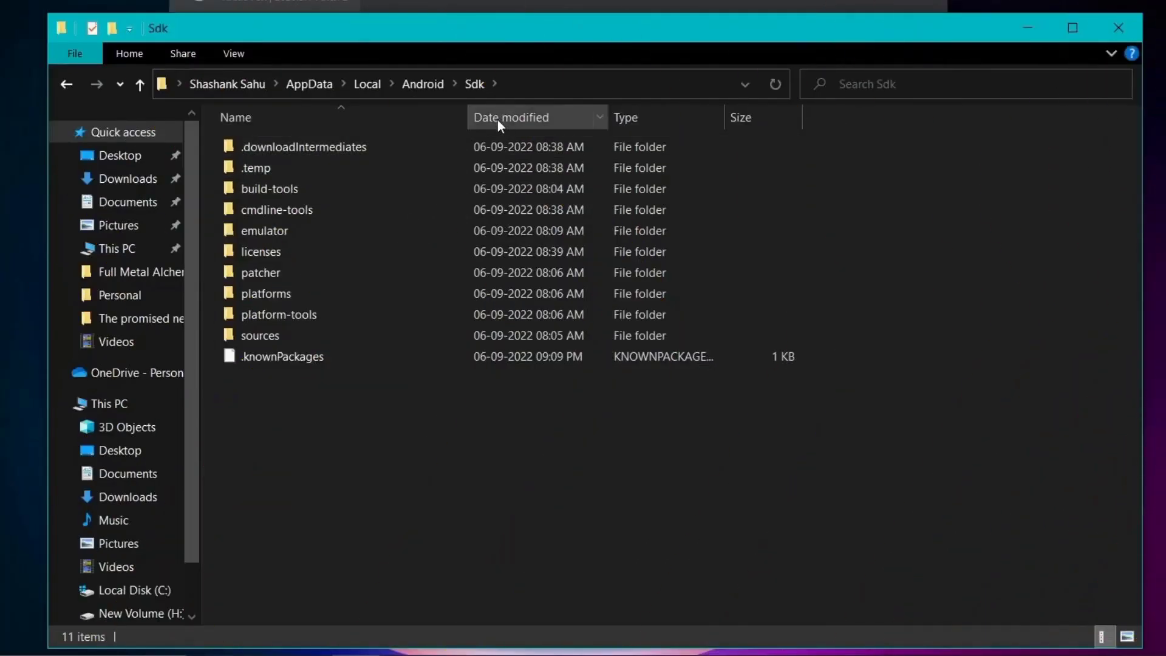
{"action": "left_click", "coordinate": [526, 85]}
{"action": "key", "text": "ctrl+c"}
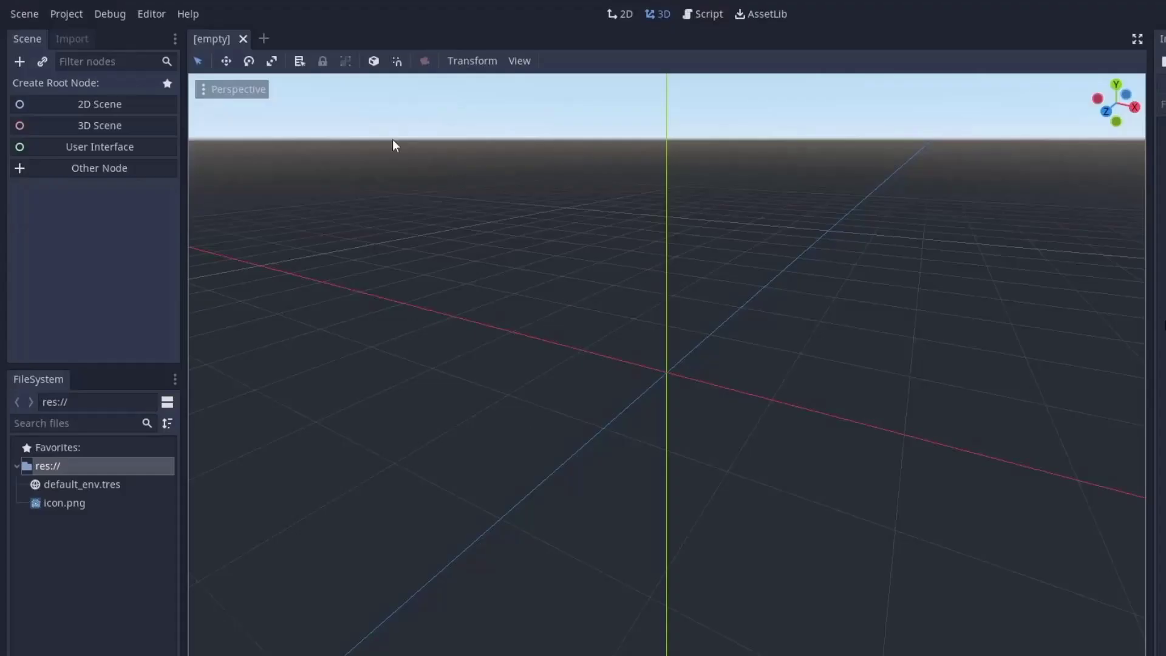
- Paste the copied SDK folder into Editor Settings > Export > Android > Android SDK Path
{"action": "left_click", "coordinate": [152, 12]}
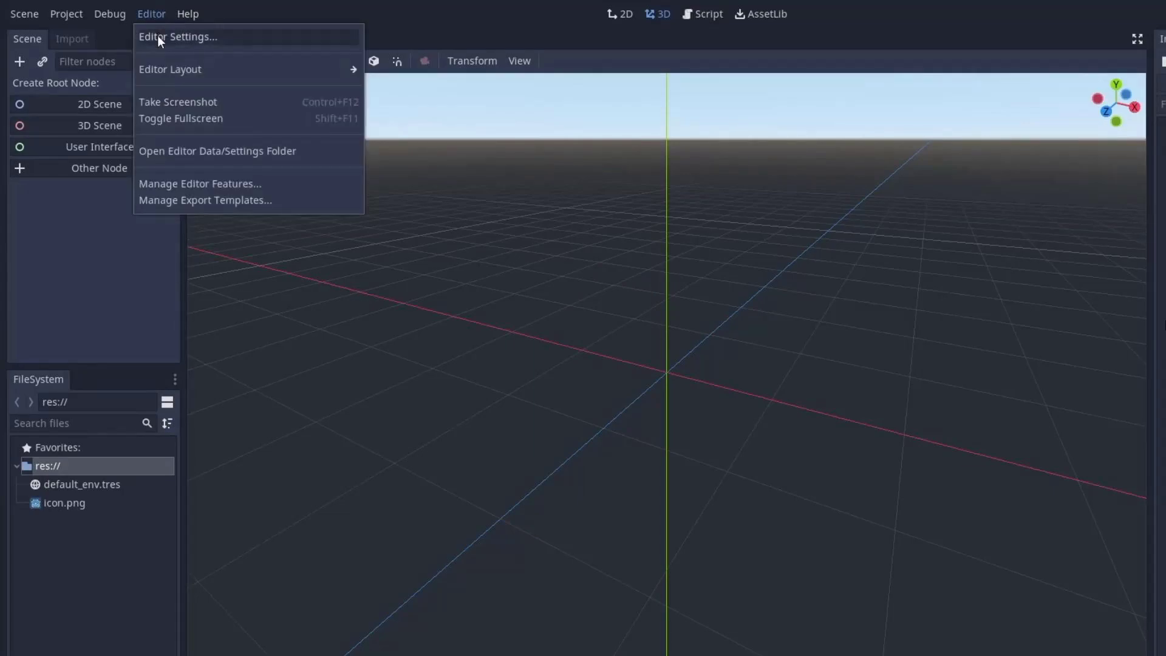
{"action": "left_click", "coordinate": [158, 37]}
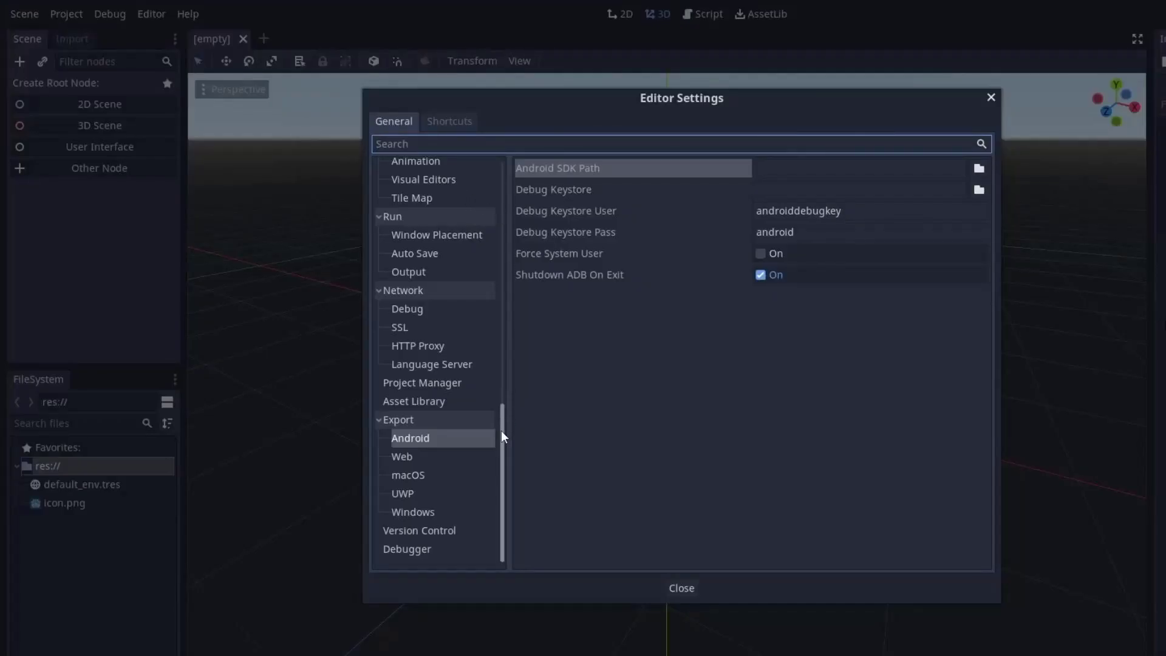
{"action": "left_click", "coordinate": [428, 438]}
{"action": "left_click", "coordinate": [790, 168]}
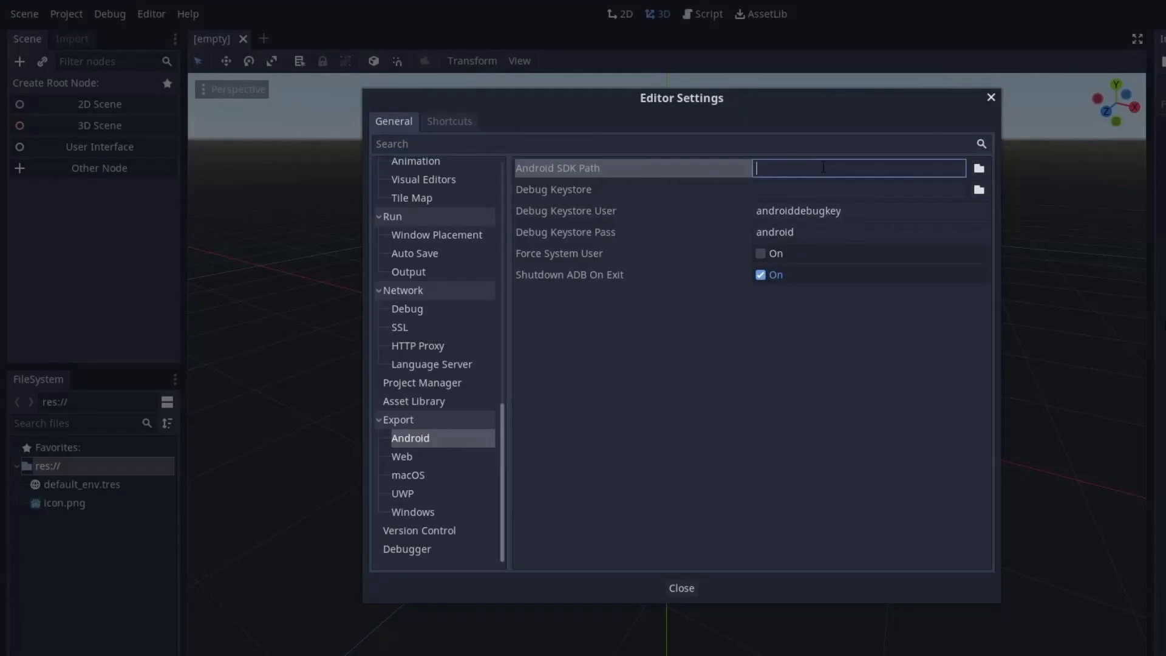
{"action": "key", "text": "ctrl+v"}
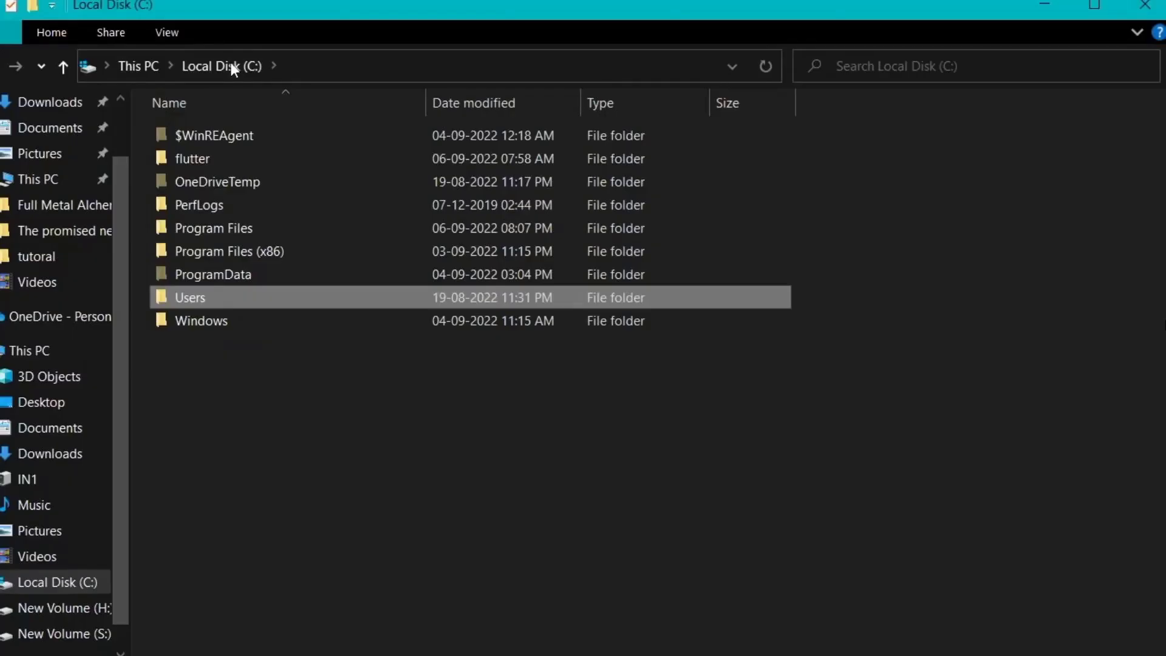
- Browse to Program Files\Android\Android Studio\jre\bin in File Explorer
{"action": "double_click", "coordinate": [243, 229]}
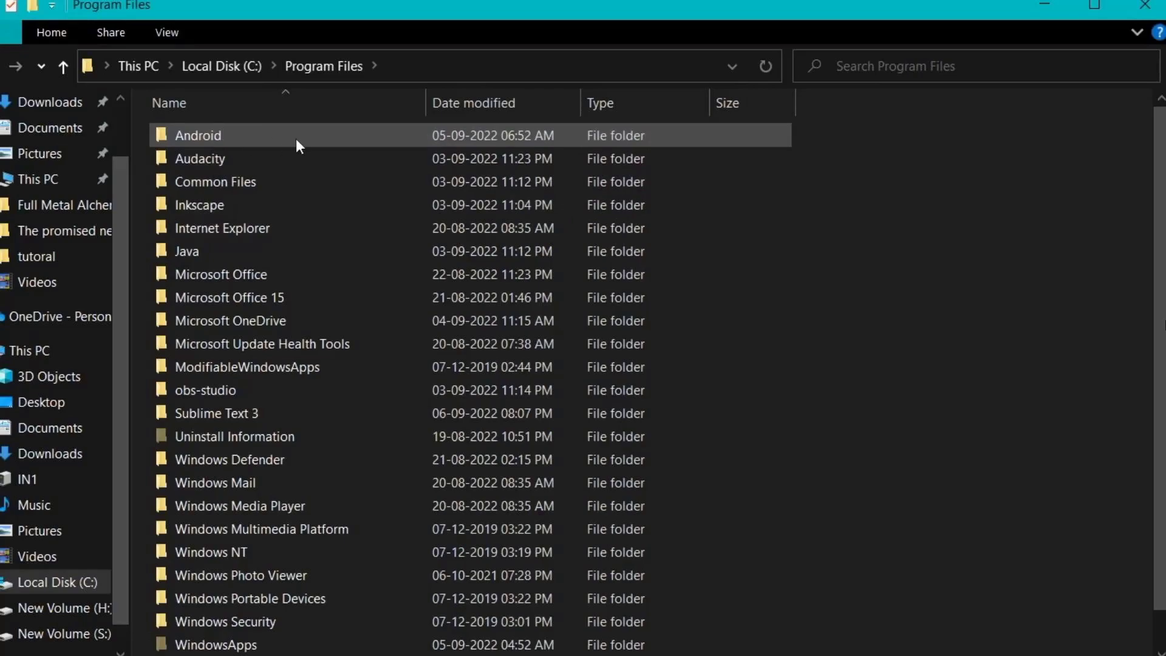
{"action": "double_click", "coordinate": [297, 140]}
{"action": "double_click", "coordinate": [297, 140]}
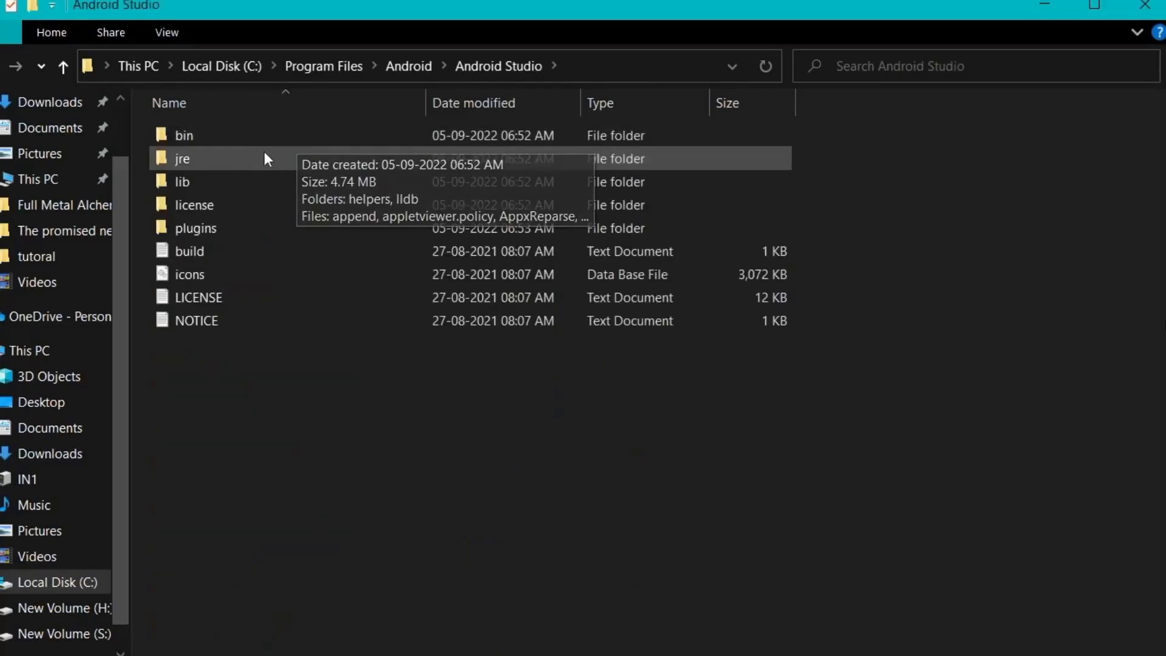
{"action": "double_click", "coordinate": [195, 158]}
{"action": "double_click", "coordinate": [258, 141]}
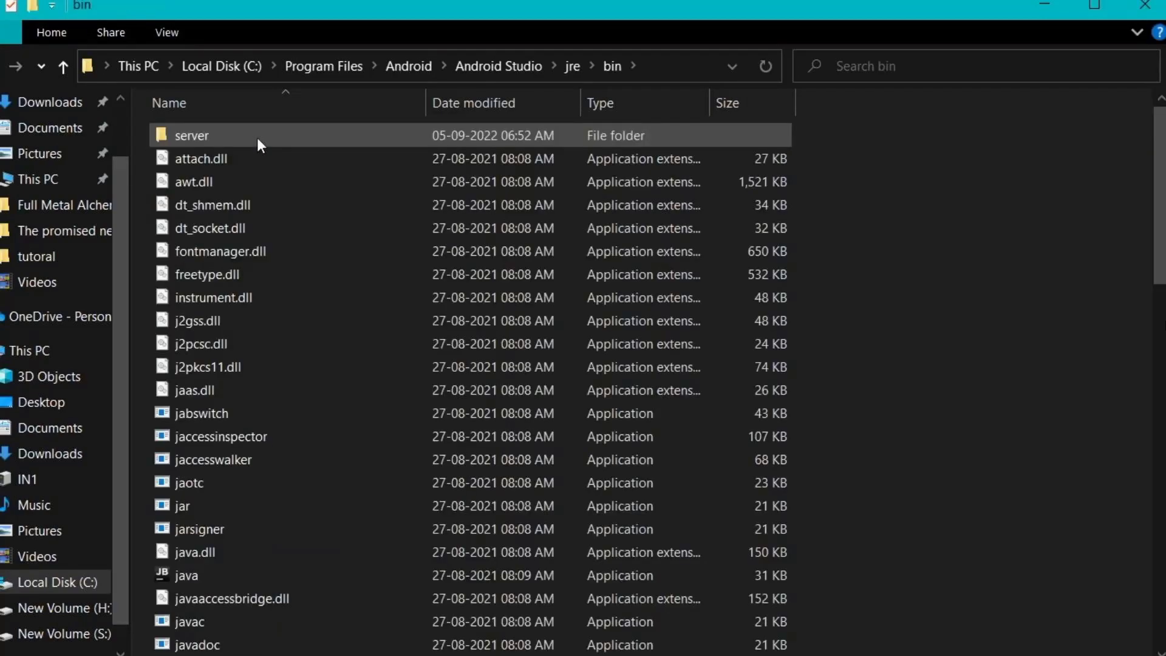
{"action": "scroll", "coordinate": [362, 315], "scroll_direction": "down", "scroll_amount": 10}
- Open an administrator Command Prompt and cd into Android Studio's jre\bin folder
{"action": "left_click", "coordinate": [108, 643]}
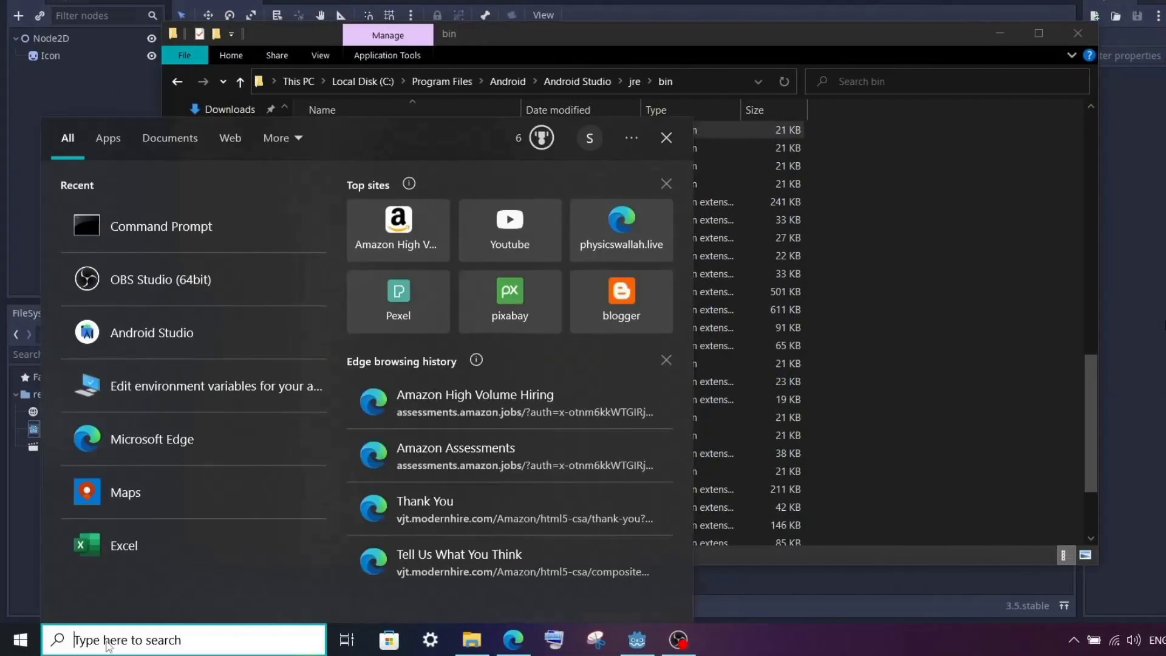
{"action": "type", "text": "cmd"}
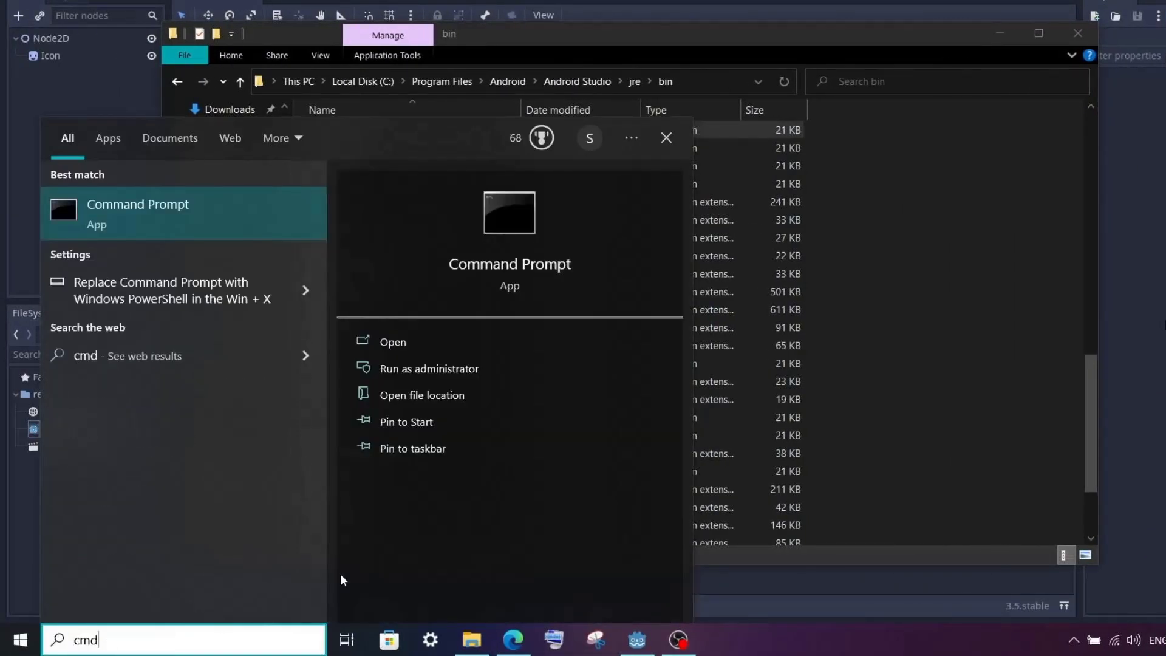
{"action": "left_click", "coordinate": [464, 370]}
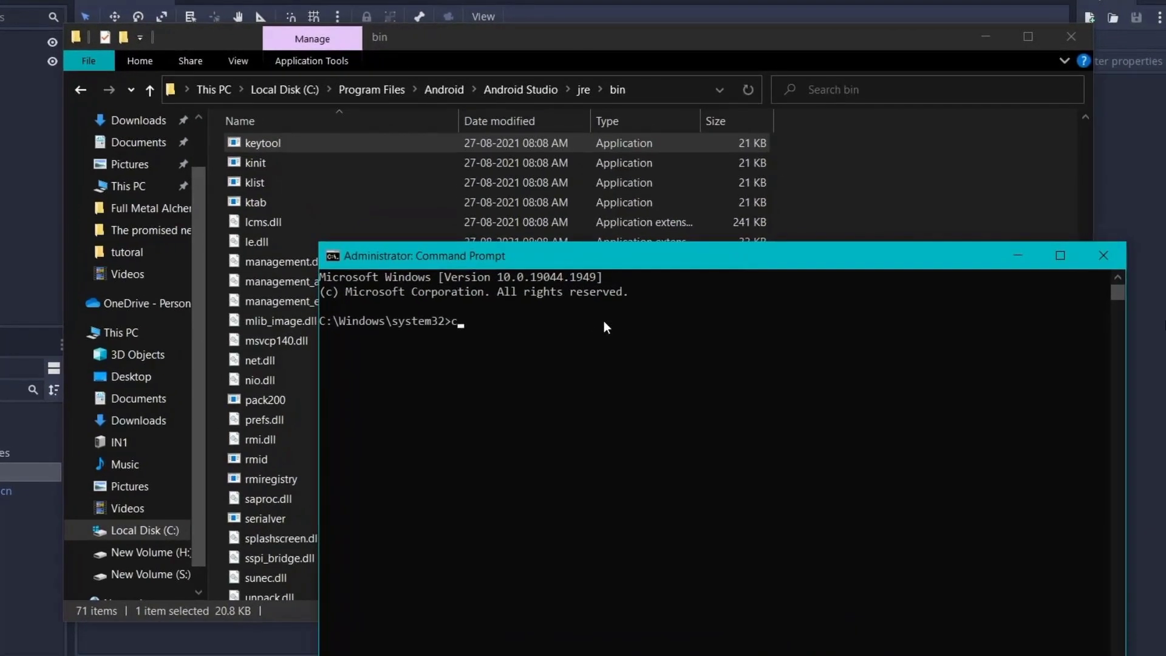
{"action": "type", "text": "cd"}
{"action": "left_click", "coordinate": [679, 96]}
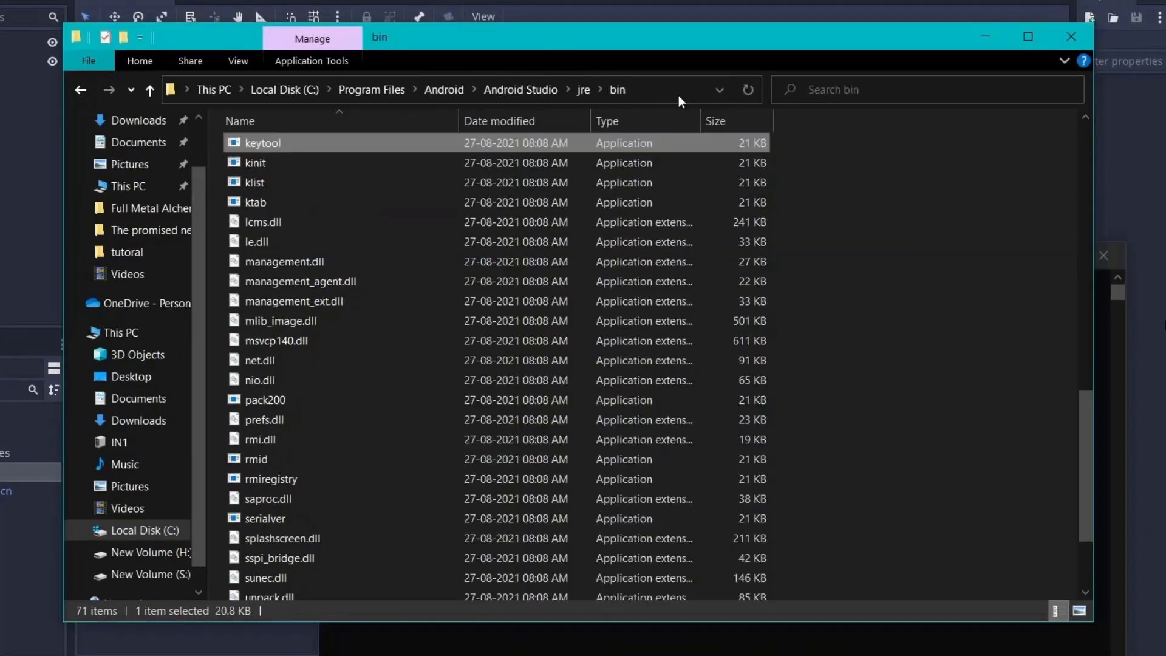
{"action": "left_click", "coordinate": [679, 96]}
{"action": "key", "text": "alt+Tab"}
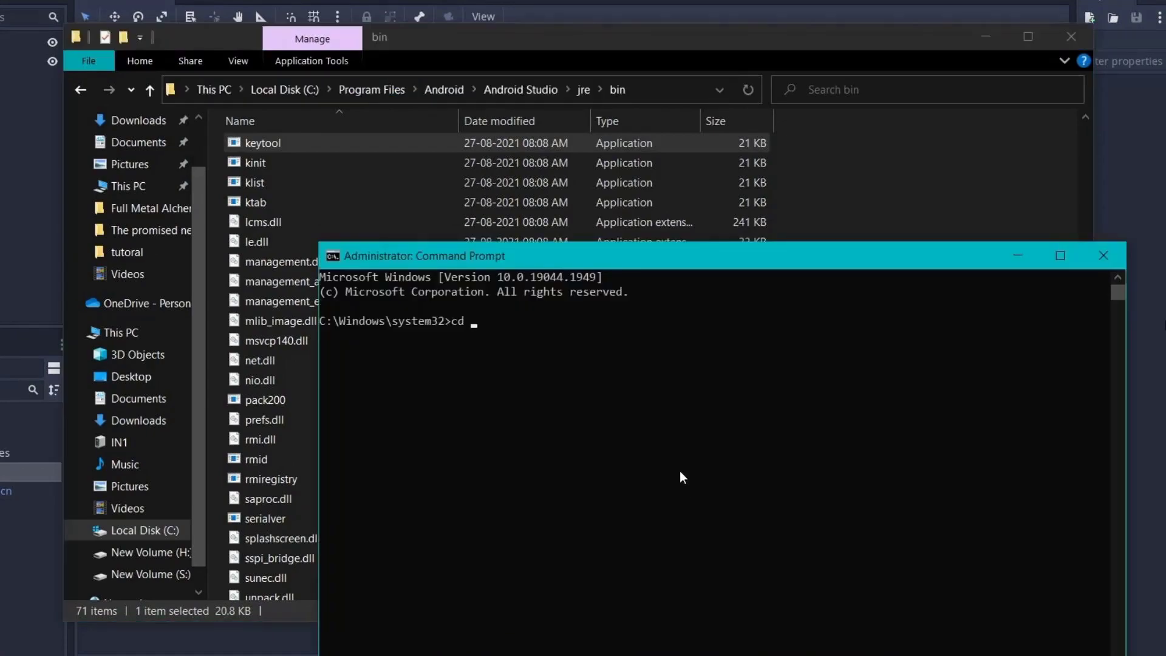
{"action": "type", "text": "C:\\Program Files\\Android\\Android Studio\\jre\\bin"}
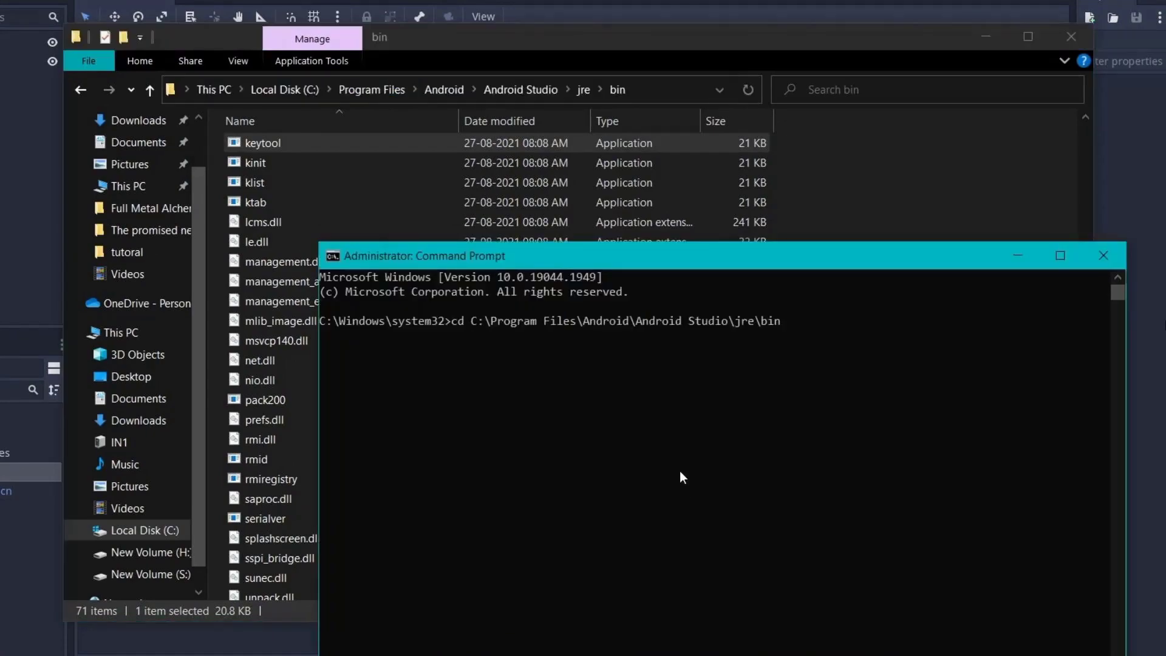
{"action": "key", "text": "Return"}
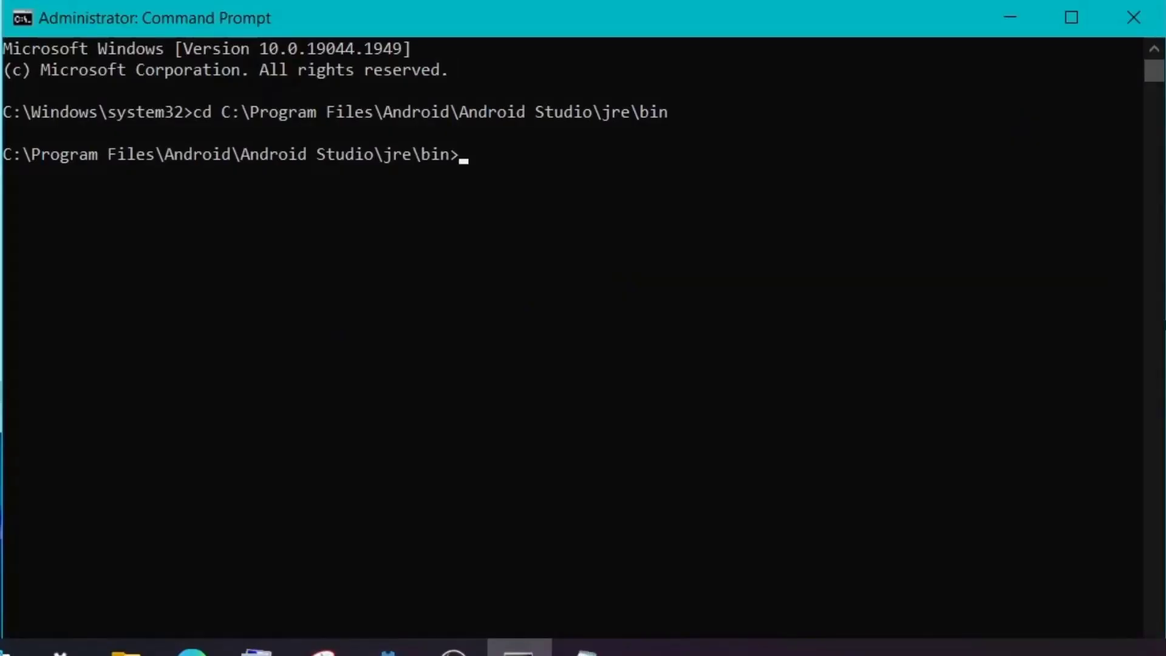
- Generate debug.keystore with keytool and paste a copy into the root of drive C
{"action": "type", "text": "keytool -keyalg RSA -genkeypair -alias androiddebugkey -keypass android -keystore debug.keystore -storepass android -dname \"CN=Android Debug,O=Android,C=US\" -validity 9999"}
{"action": "key", "text": "Return"}
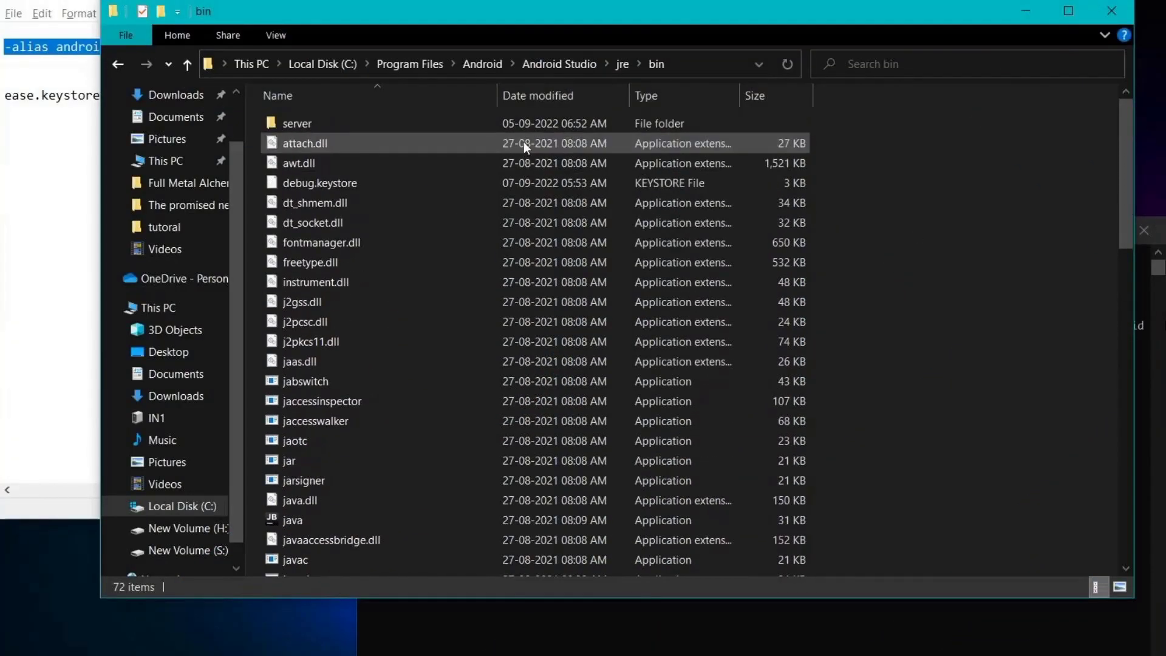
{"action": "left_click", "coordinate": [444, 189]}
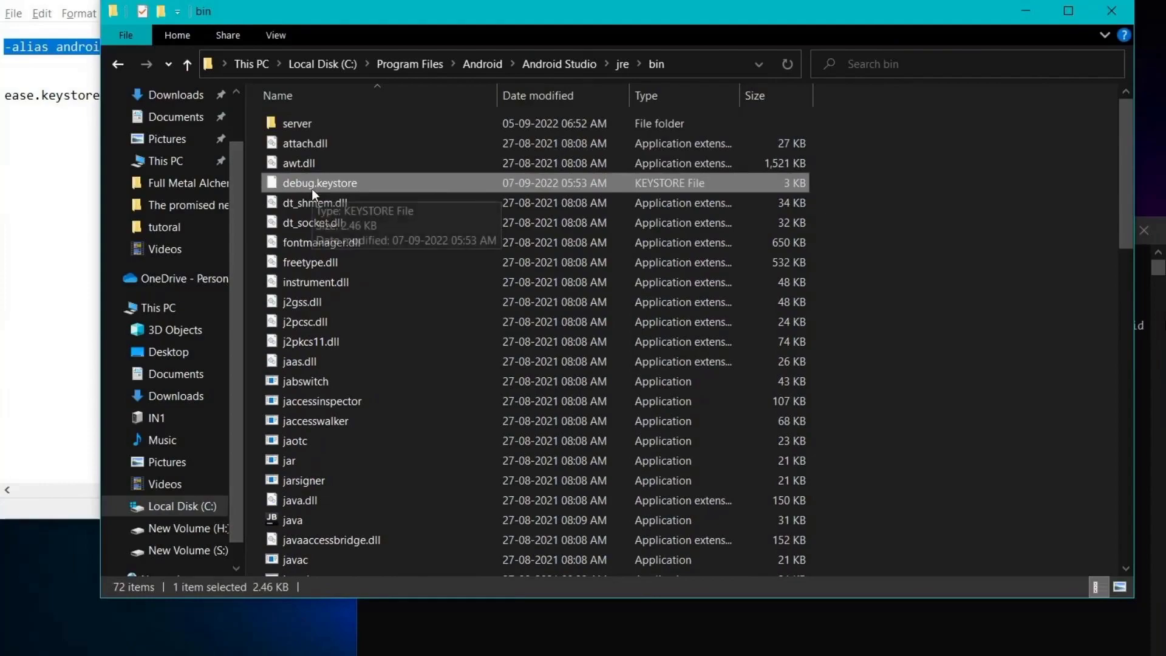
{"action": "left_click", "coordinate": [315, 64]}
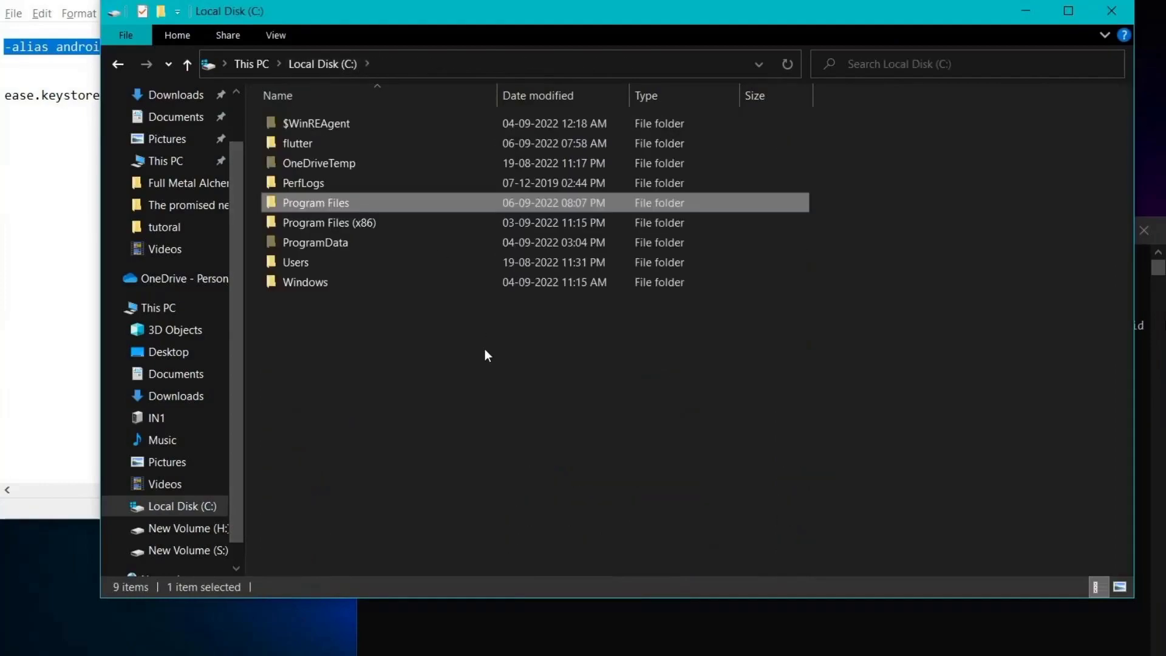
{"action": "key", "text": "ctrl+v"}
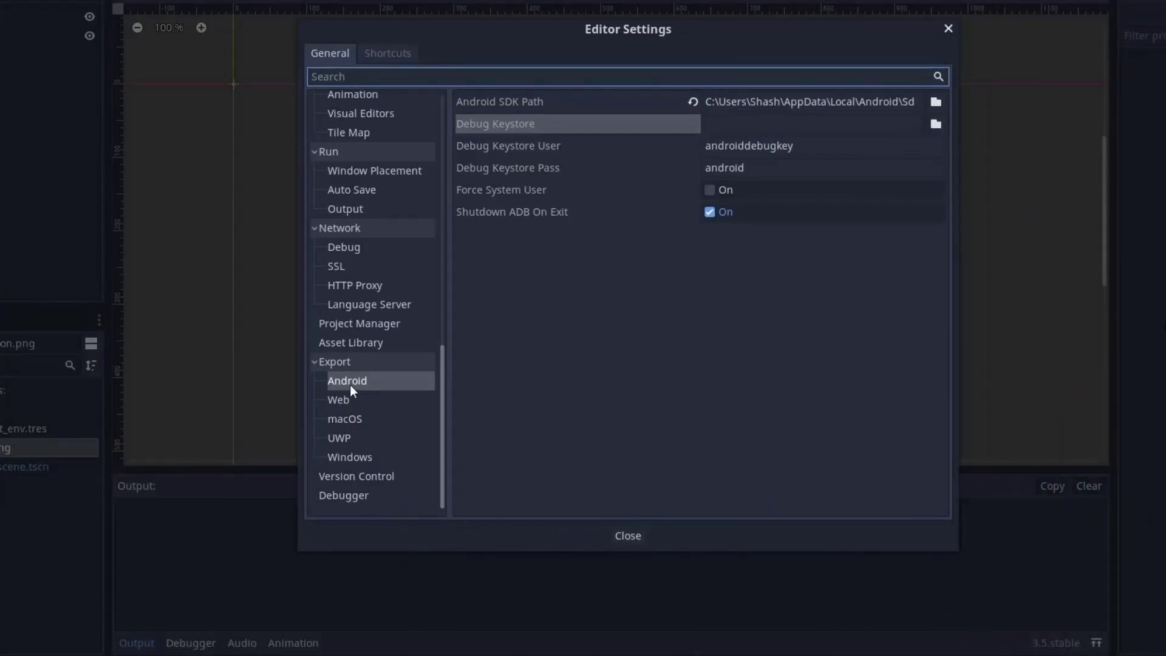
- Set Debug Keystore to C:/debug.keystore, verify its user and password, and close Editor Settings
{"action": "left_click", "coordinate": [350, 383]}
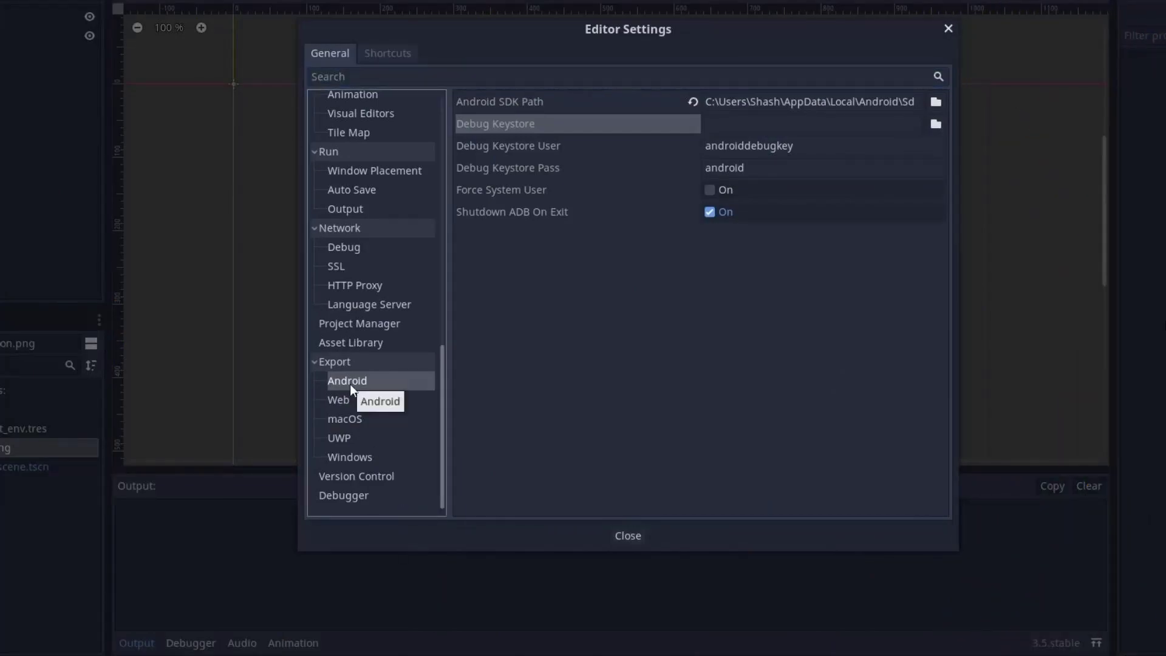
{"action": "left_click", "coordinate": [805, 122]}
{"action": "left_click", "coordinate": [937, 124]}
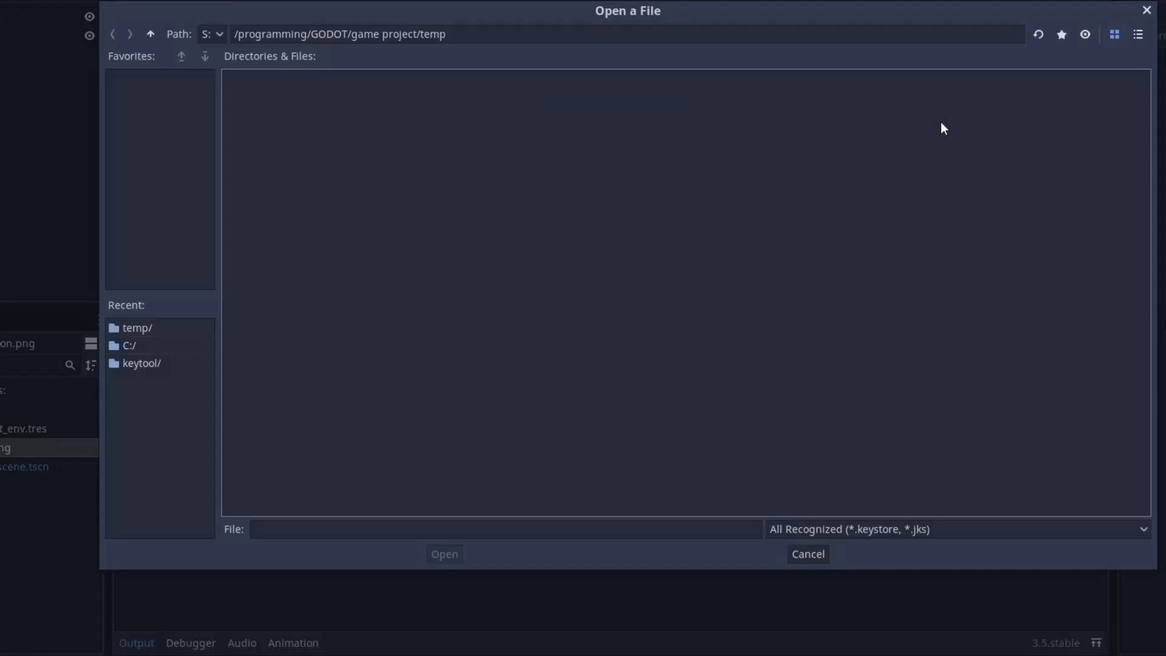
{"action": "left_click", "coordinate": [210, 34]}
{"action": "left_click", "coordinate": [209, 91]}
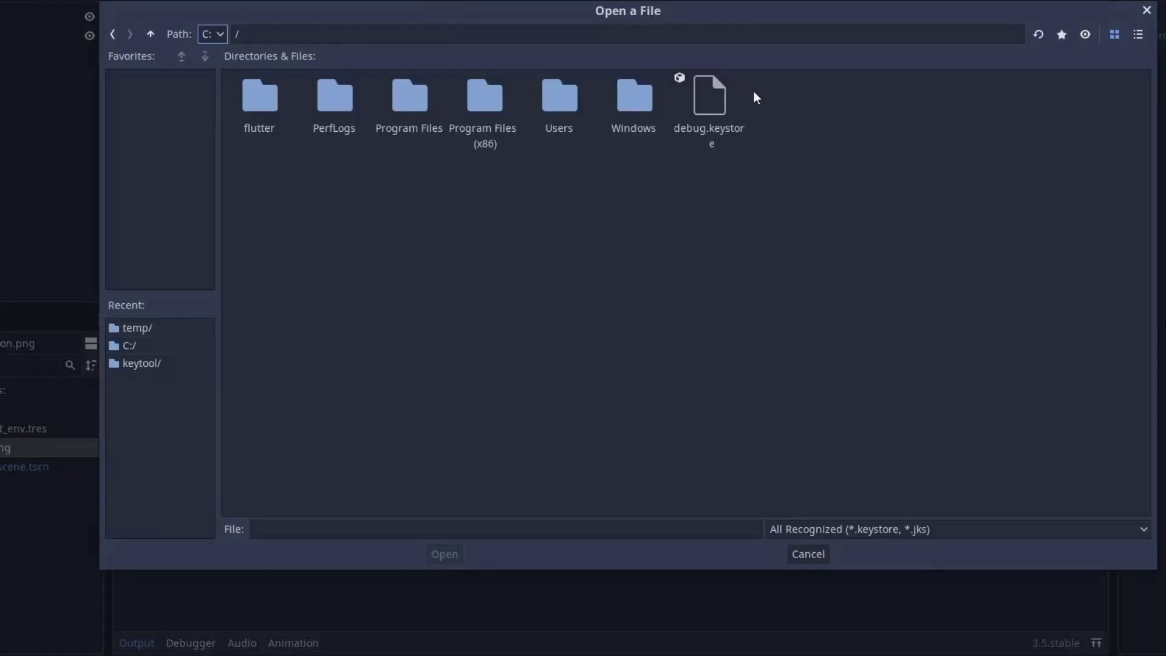
{"action": "double_click", "coordinate": [719, 106]}
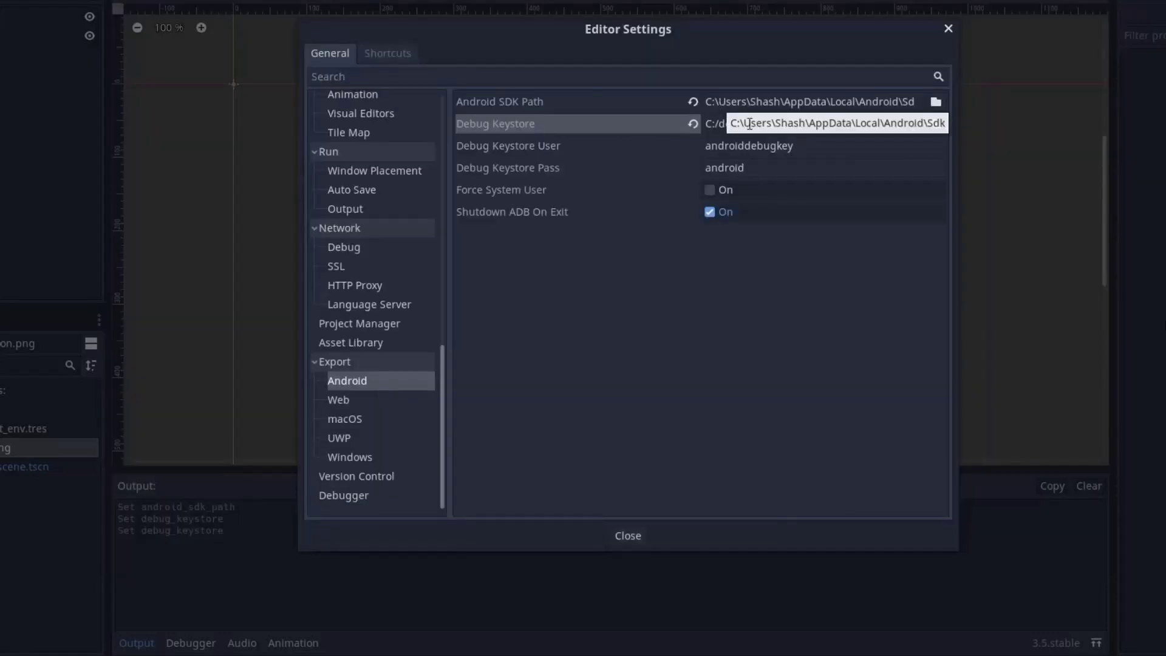
{"action": "left_click", "coordinate": [812, 146]}
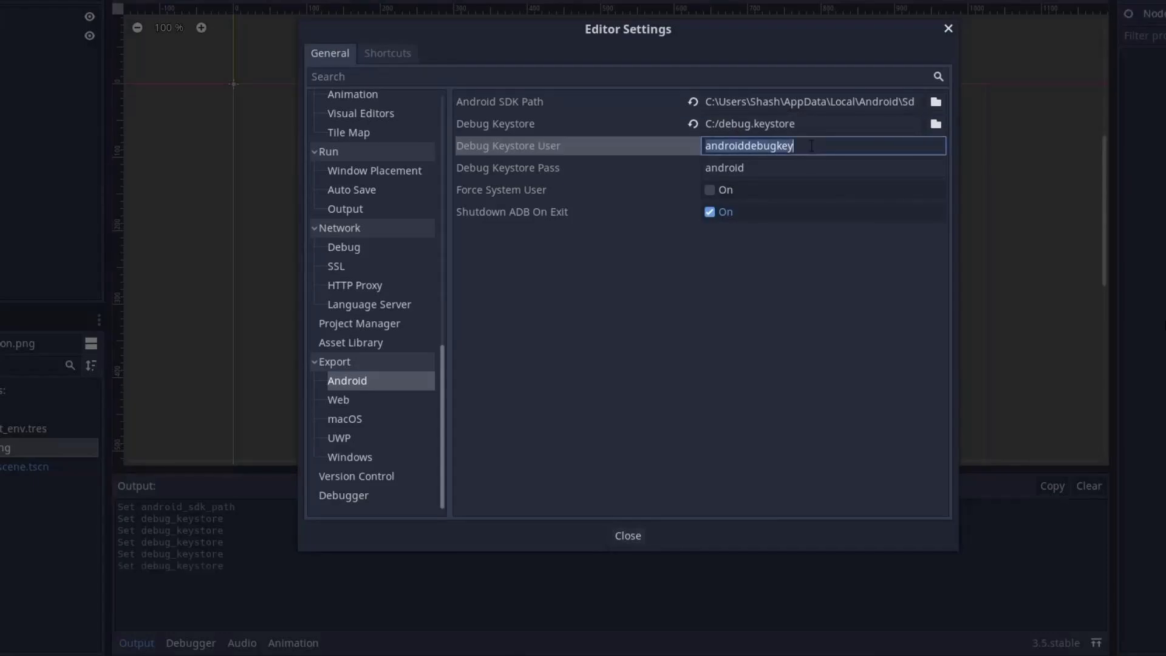
{"action": "left_click", "coordinate": [798, 164]}
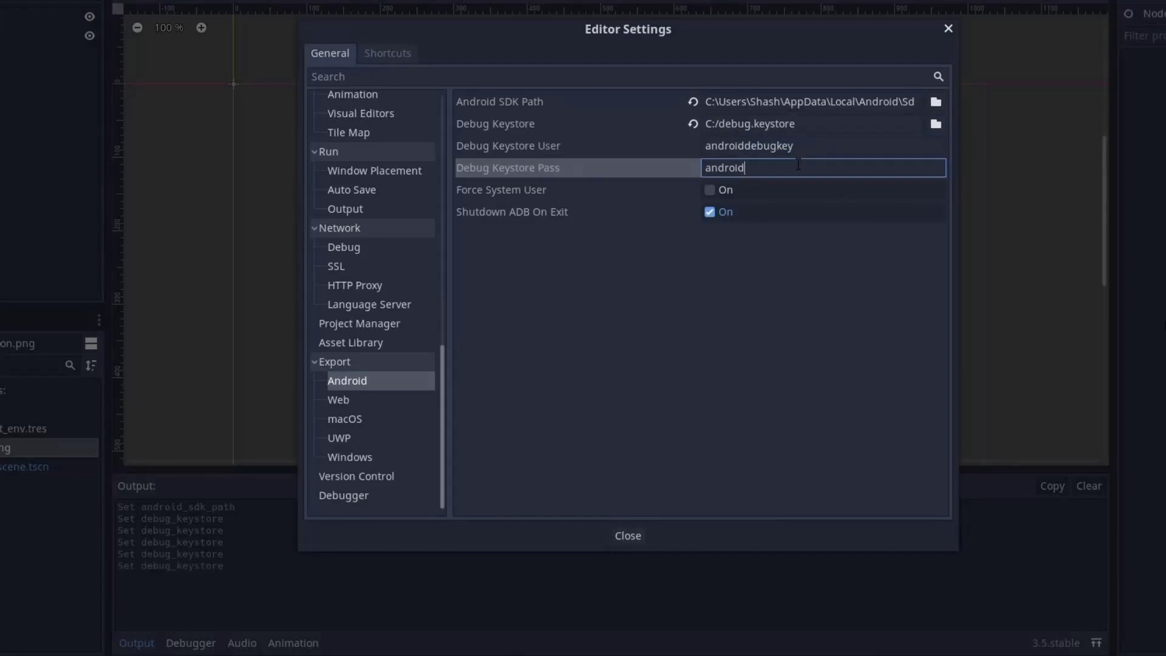
{"action": "left_click", "coordinate": [621, 533]}
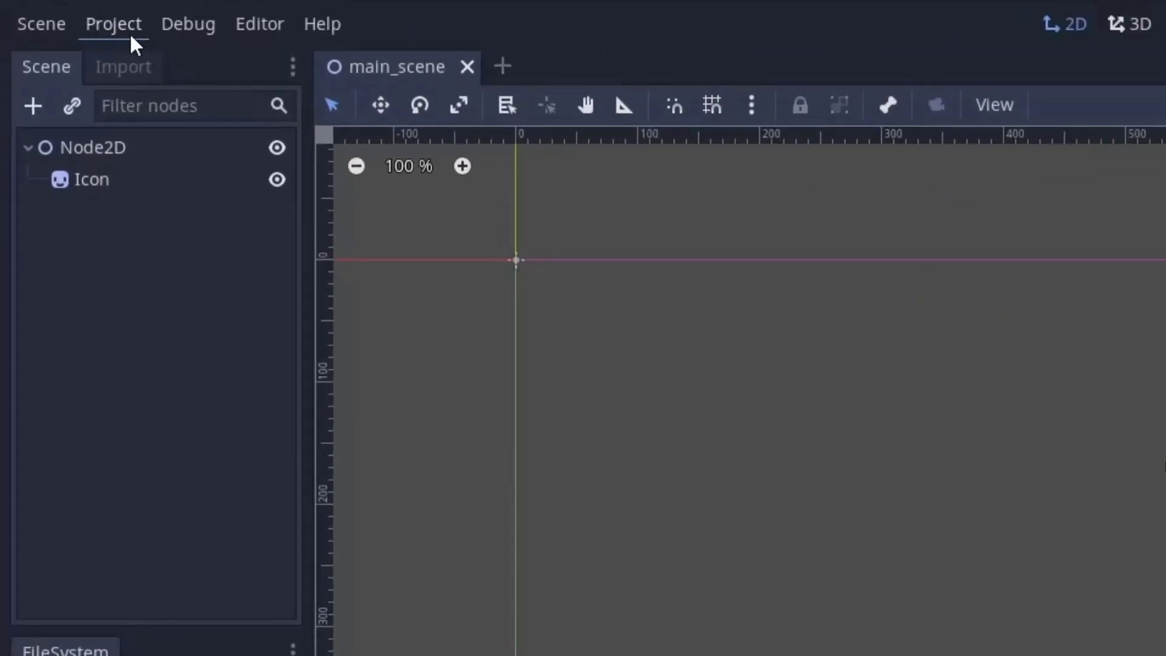
- In the Android preset's Package options, review unique name com.dicode.test and app name Test App
{"action": "left_click", "coordinate": [130, 24]}
{"action": "left_click", "coordinate": [201, 176]}
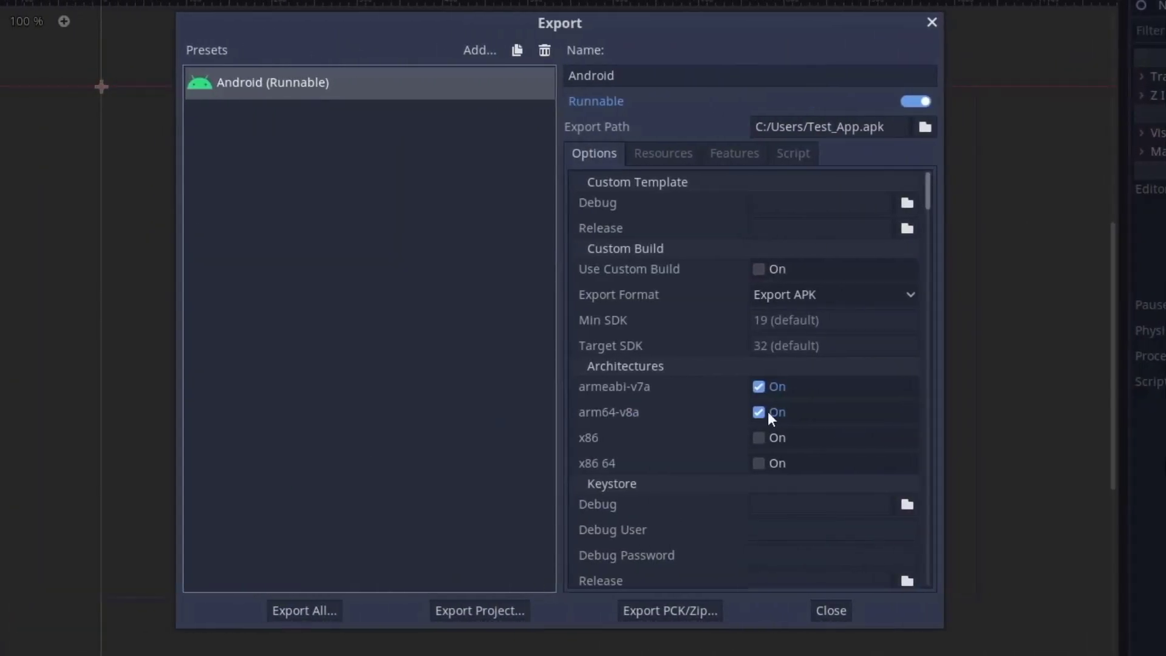
{"action": "left_click_drag", "start_coordinate": [928, 199], "coordinate": [929, 233]}
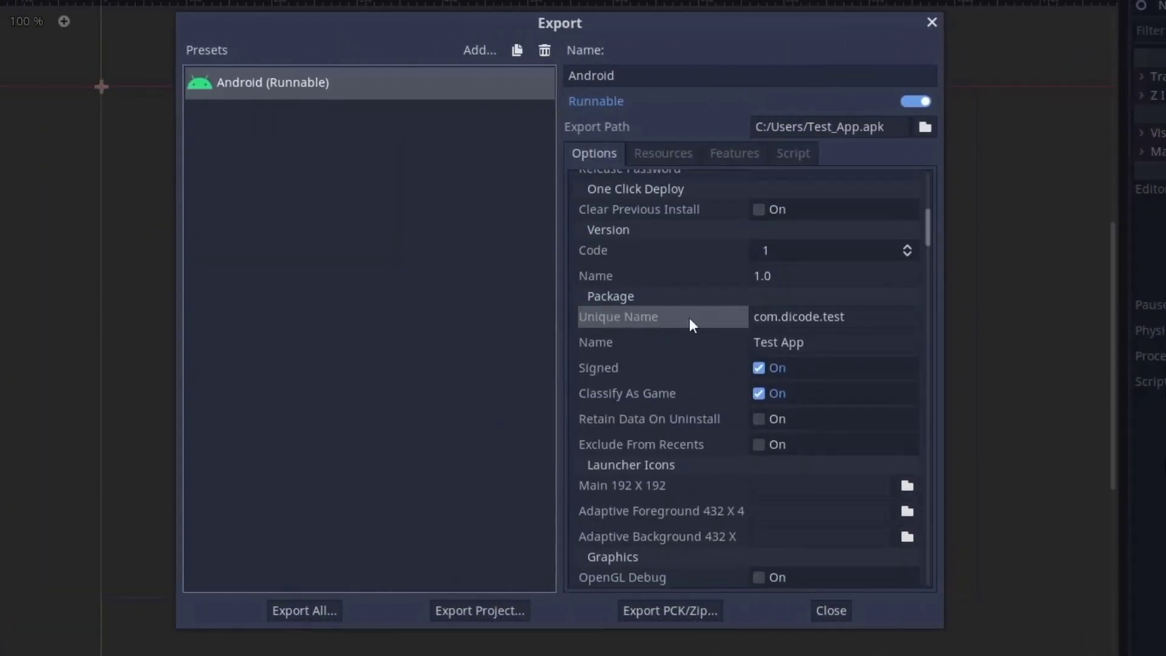
{"action": "left_click", "coordinate": [848, 321]}
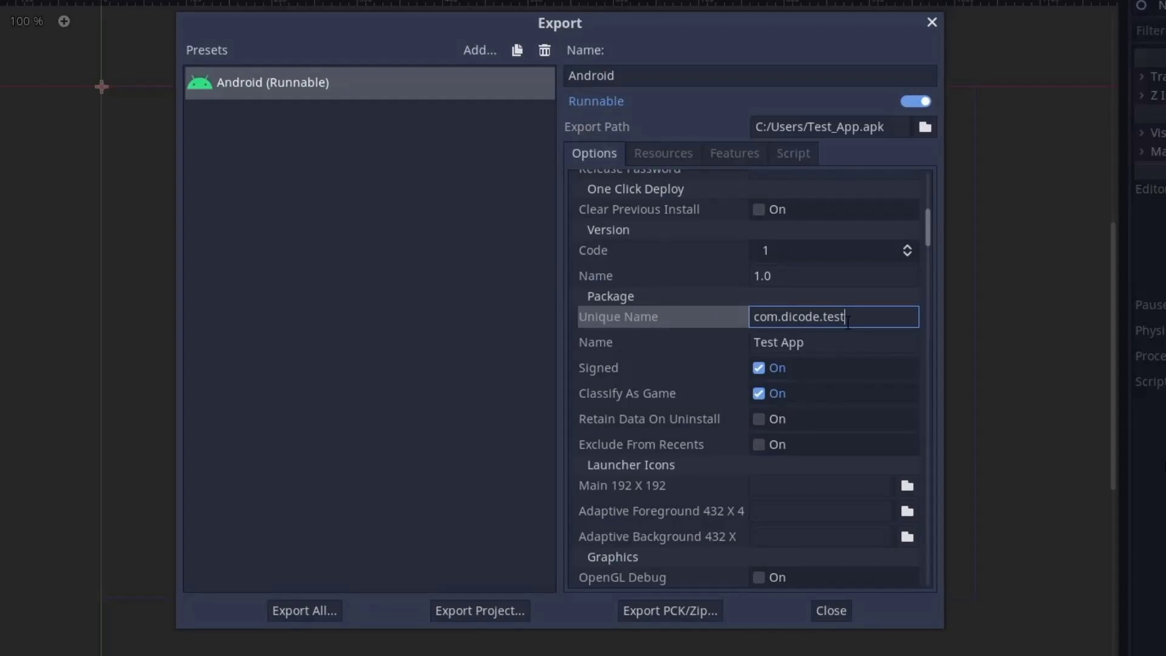
{"action": "left_click_drag", "start_coordinate": [848, 320], "coordinate": [754, 316]}
{"action": "left_click", "coordinate": [836, 316]}
{"action": "double_click", "coordinate": [766, 316]}
{"action": "double_click", "coordinate": [792, 317]}
{"action": "double_click", "coordinate": [834, 317]}
{"action": "left_click", "coordinate": [871, 352]}
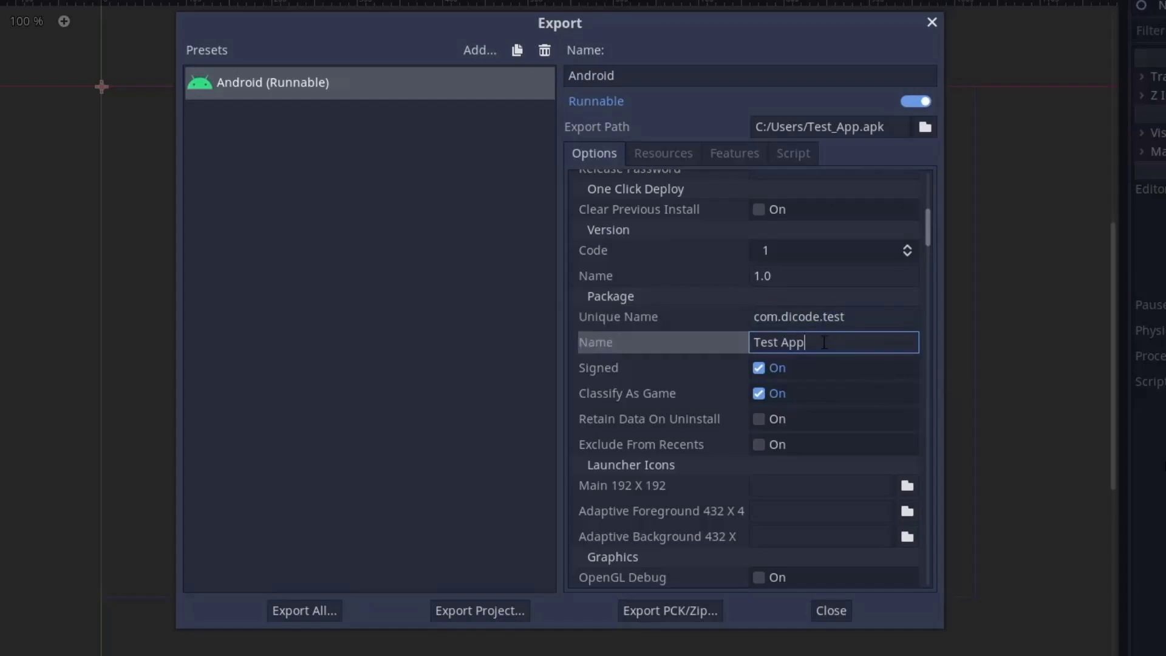
{"action": "key", "text": "shift+Home"}
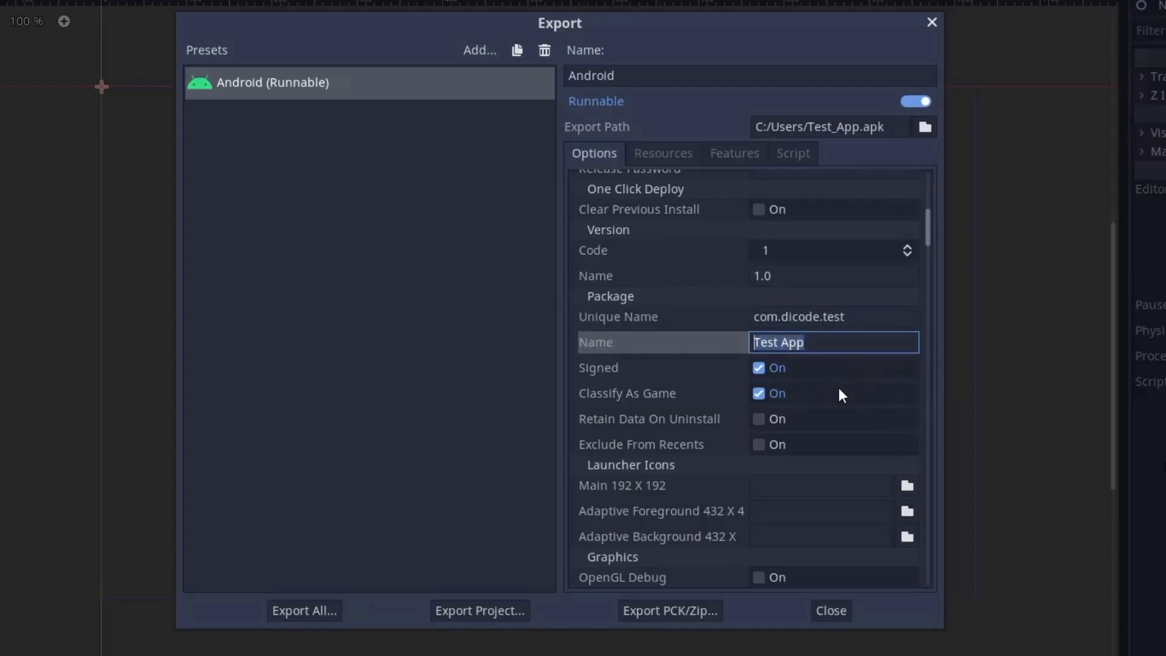
- Export the project as temp.apk into Users > your user > Documents
{"action": "left_click", "coordinate": [460, 611]}
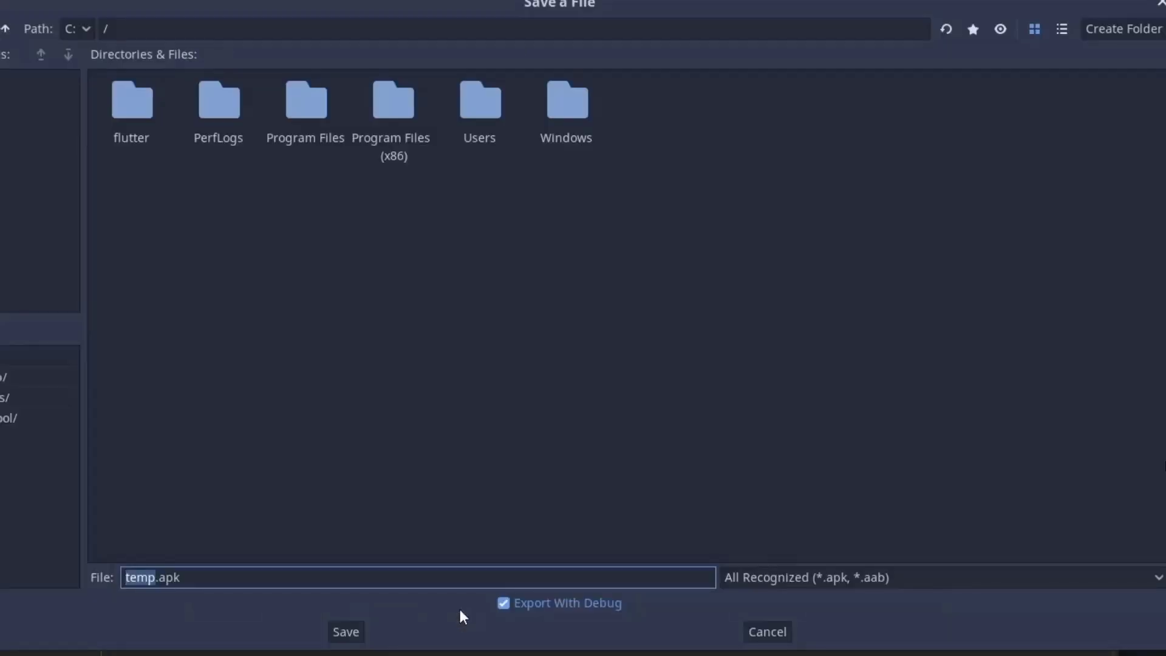
{"action": "double_click", "coordinate": [493, 124]}
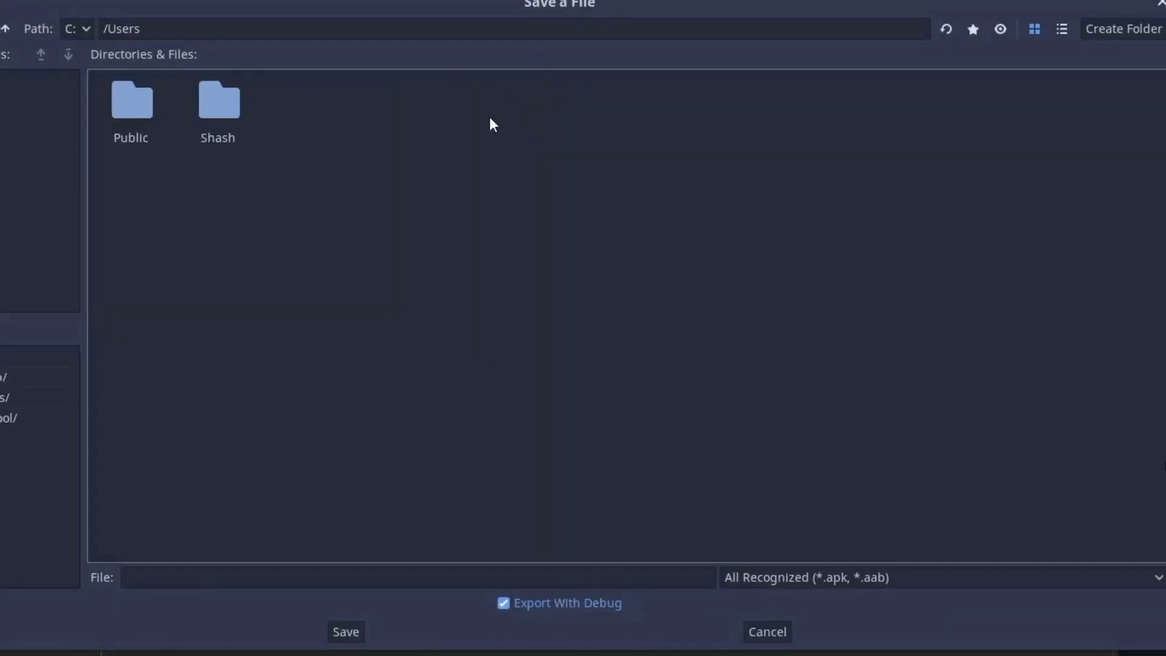
{"action": "double_click", "coordinate": [204, 115]}
{"action": "left_click", "coordinate": [241, 570]}
{"action": "type", "text": "temp"}
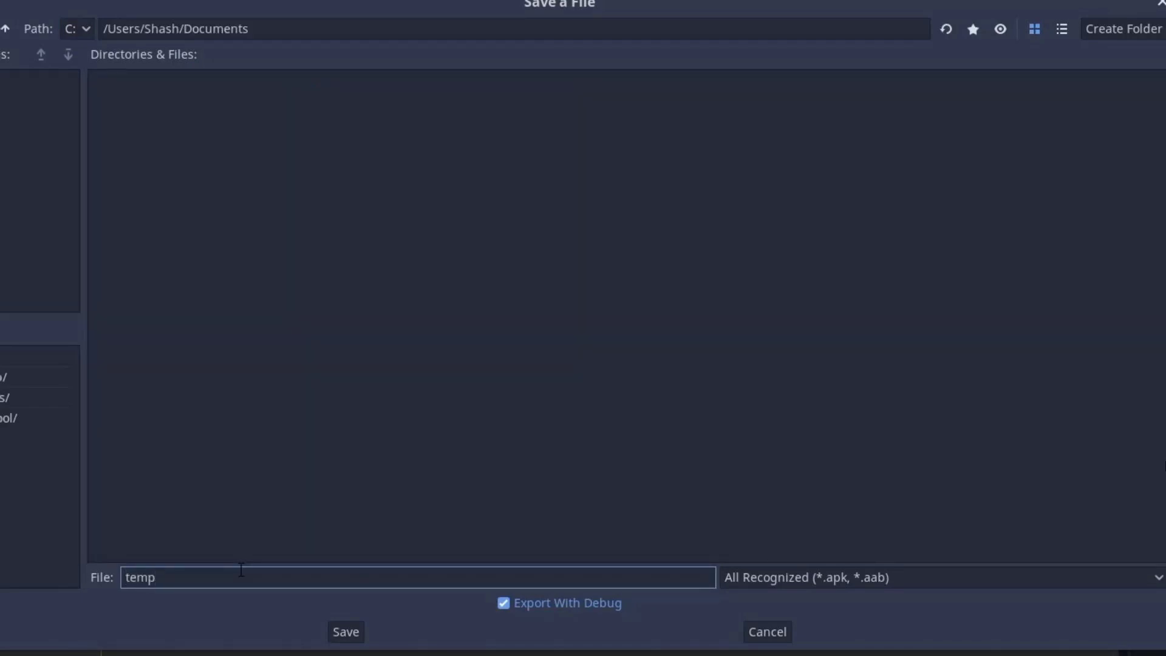
{"action": "type", "text": ".apk"}
{"action": "left_click", "coordinate": [346, 633]}
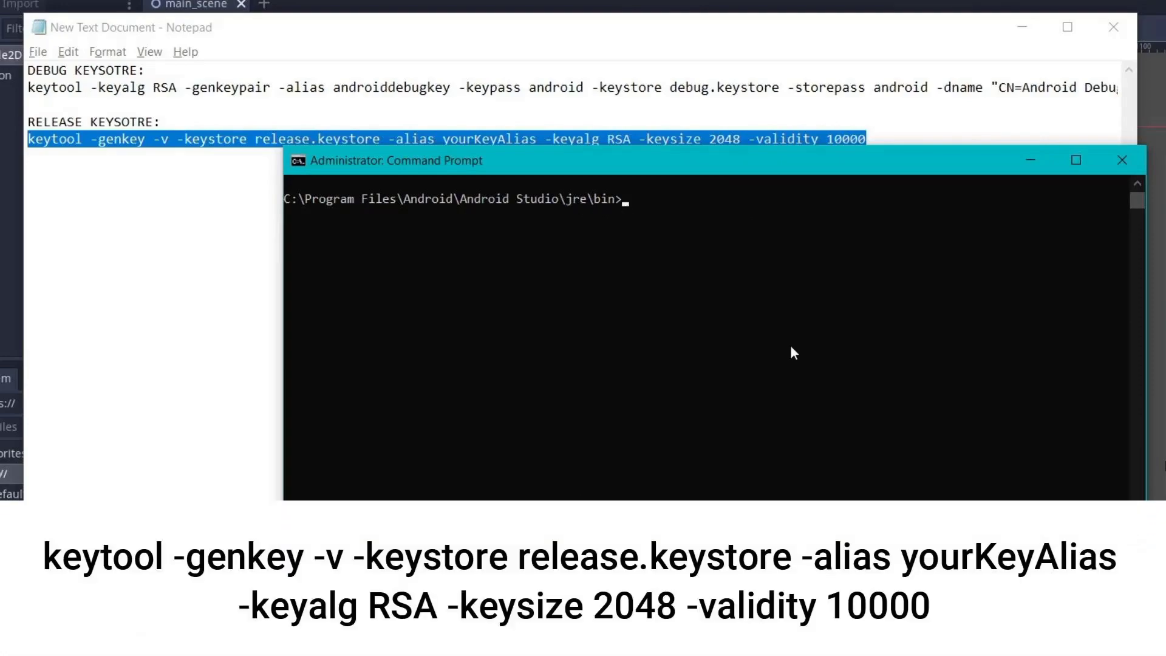
- Run the pasted keytool -genkey command for release.keystore with alias TestAppKeystore
{"action": "type", "text": "keytool -genkey -v -keystore release.keystore -alias yourKeyAlias -keyalg RSA -keysize 2048 -validity 10000"}
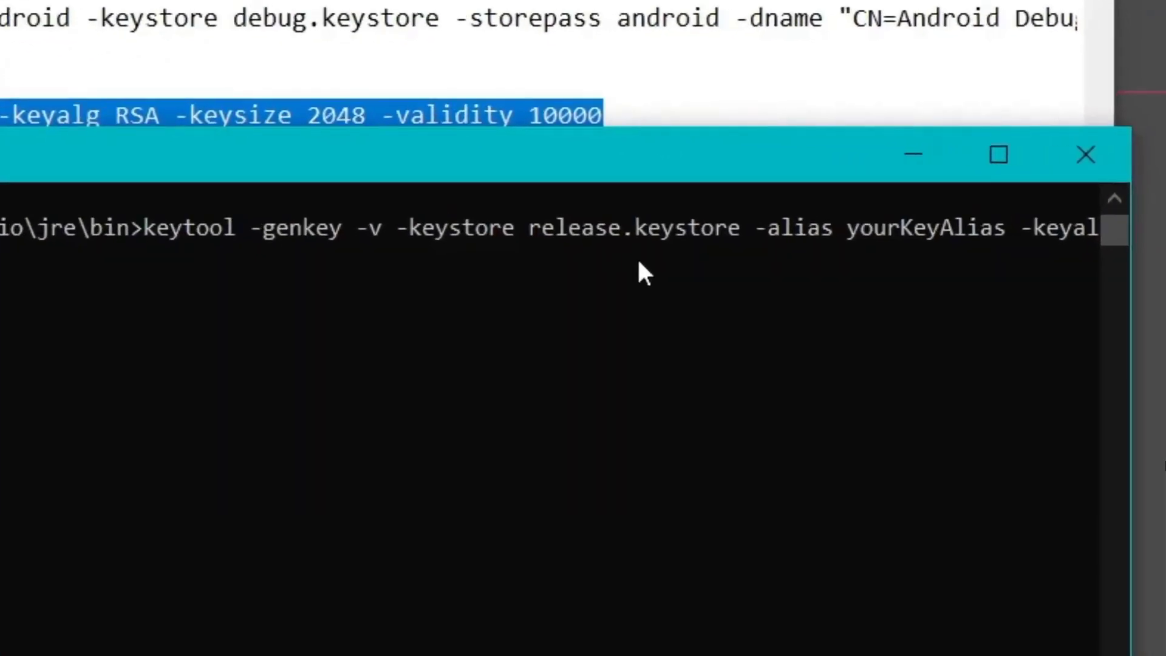
{"action": "key", "text": "Left"}
{"action": "key", "text": "Left"}
{"action": "key", "text": "Left"}
{"action": "key", "text": "Left"}
{"action": "key", "text": "Left"}
{"action": "key", "text": "Left"}
{"action": "key", "text": "Left"}
{"action": "left_click_drag", "start_coordinate": [1132, 321], "coordinate": [1163, 322]}
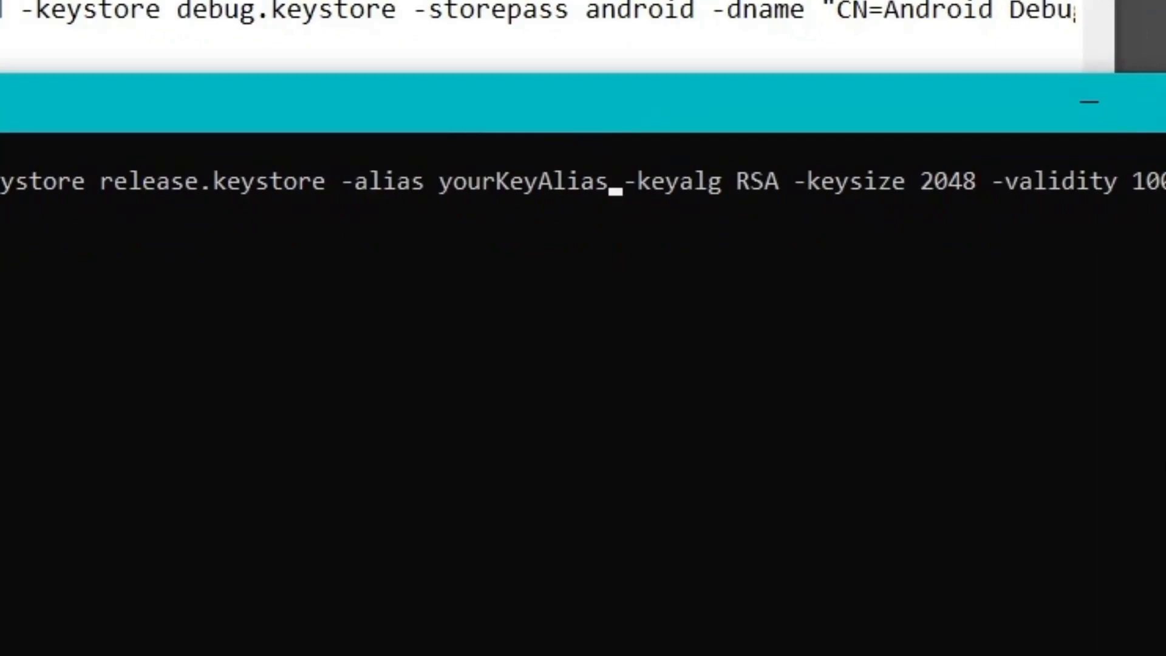
{"action": "key", "text": "BackSpace"}
{"action": "key", "text": "BackSpace"}
{"action": "key", "text": "BackSpace"}
{"action": "key", "text": "BackSpace"}
{"action": "key", "text": "BackSpace"}
{"action": "key", "text": "BackSpace"}
{"action": "key", "text": "BackSpace"}
{"action": "key", "text": "BackSpace"}
{"action": "key", "text": "BackSpace"}
{"action": "key", "text": "BackSpace"}
{"action": "key", "text": "BackSpace"}
{"action": "key", "text": "BackSpace"}
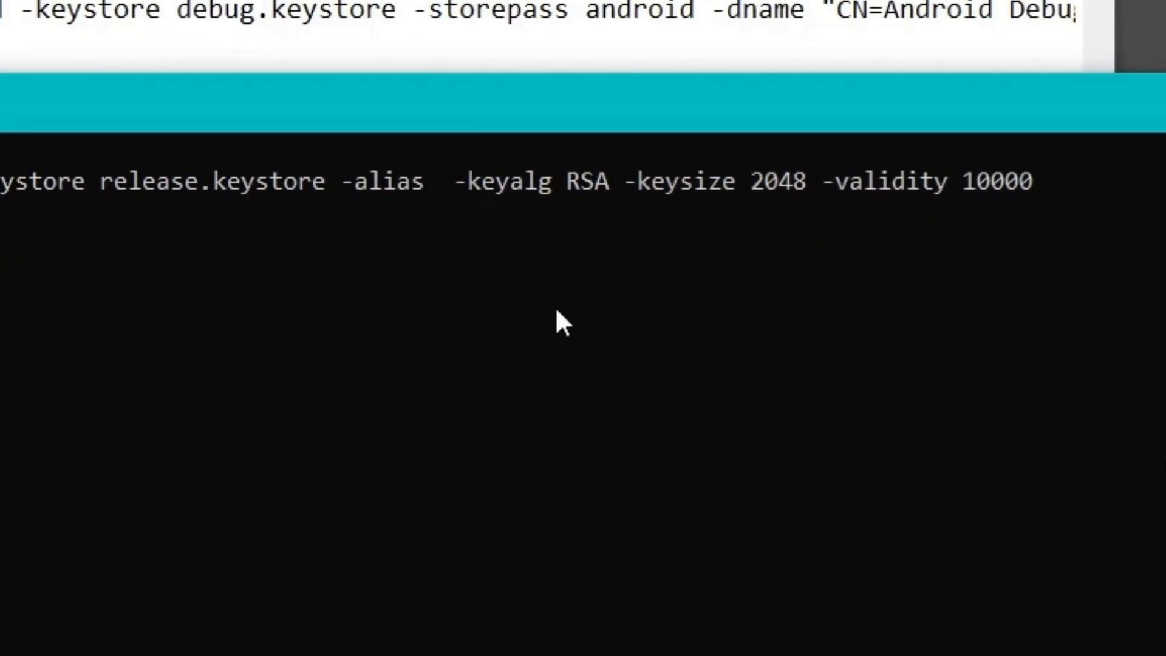
{"action": "type", "text": "TestApp"}
{"action": "type", "text": "Keystore"}
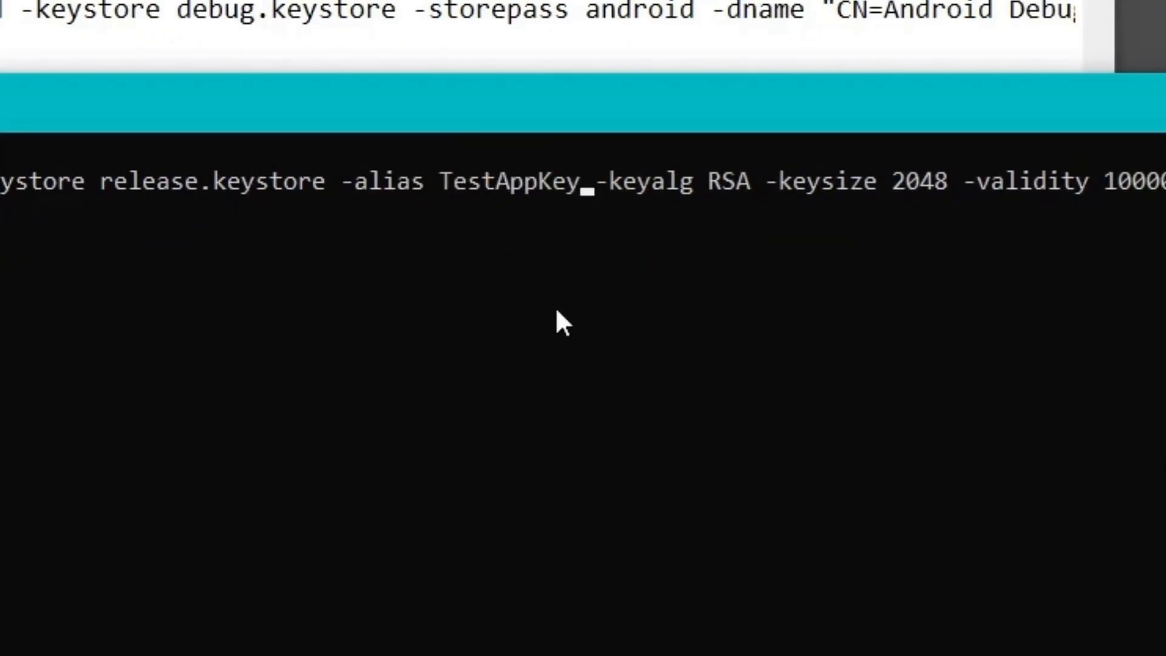
{"action": "key", "text": "Return"}
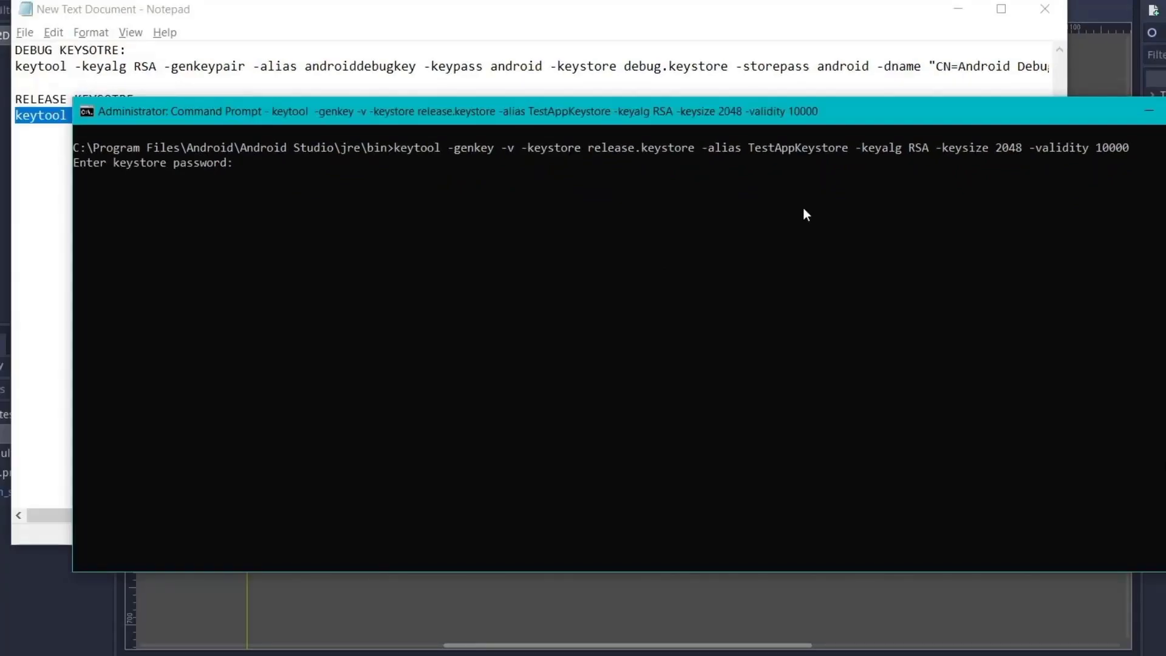
- Enter and confirm the keystore password
{"action": "key", "text": "Return"}
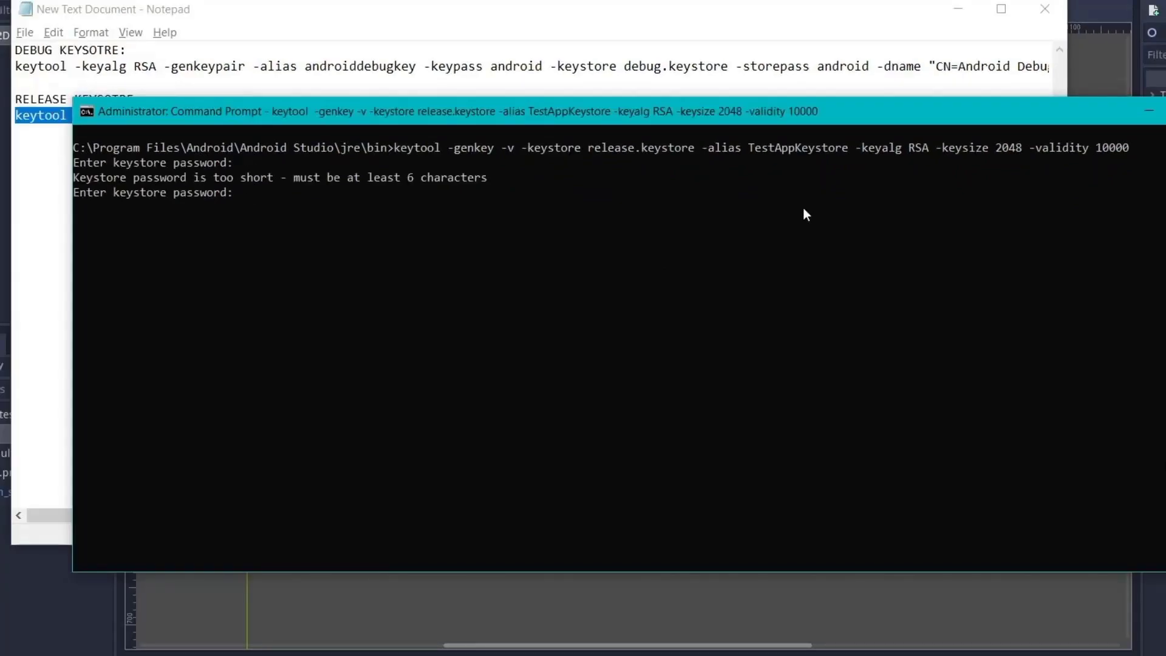
{"action": "key", "text": "Return"}
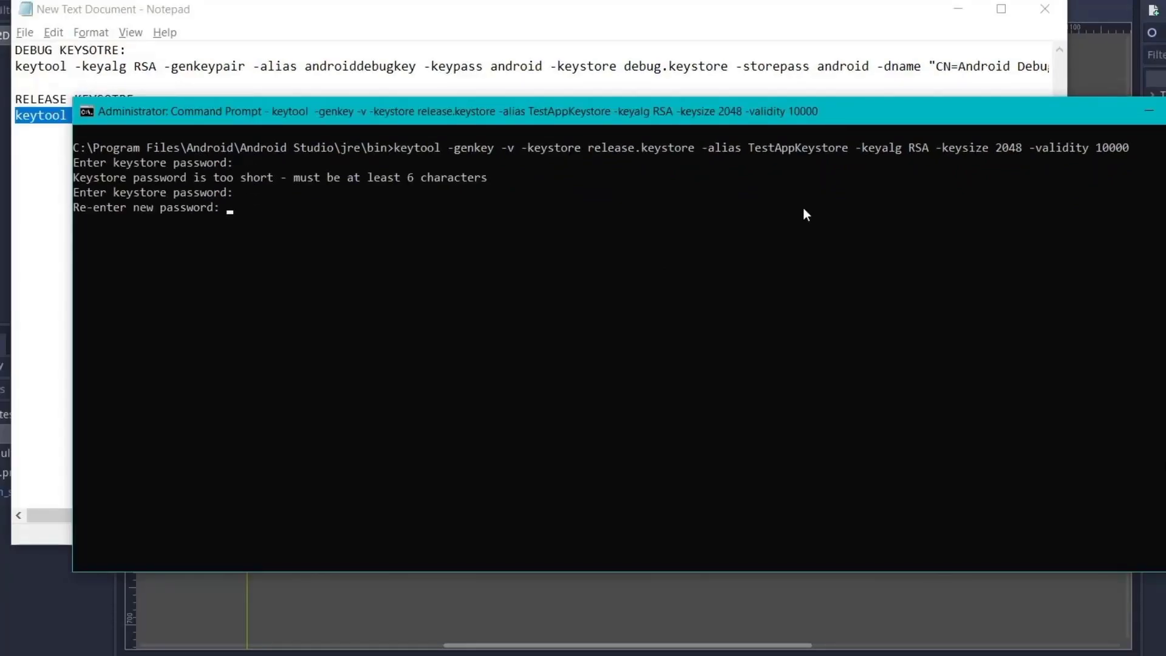
{"action": "key", "text": "Return"}
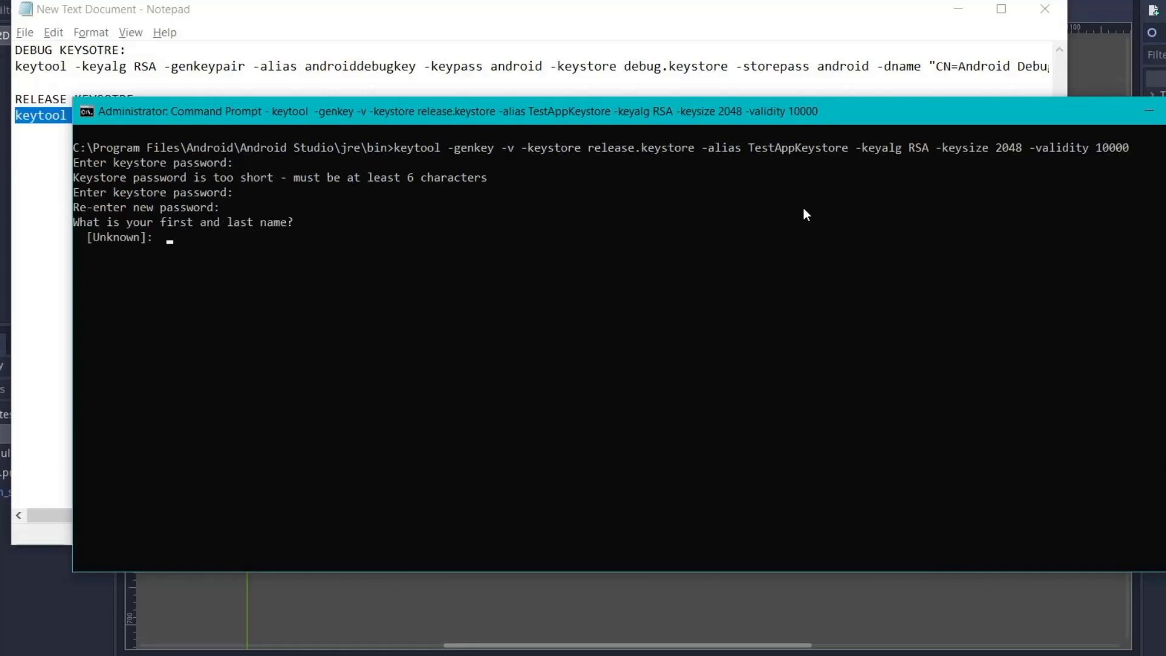
- Answer the certificate identity prompts and confirm with y to generate the key
{"action": "type", "text": "dicode"}
{"action": "key", "text": "Return"}
{"action": "type", "text": "dicode"}
{"action": "key", "text": "Return"}
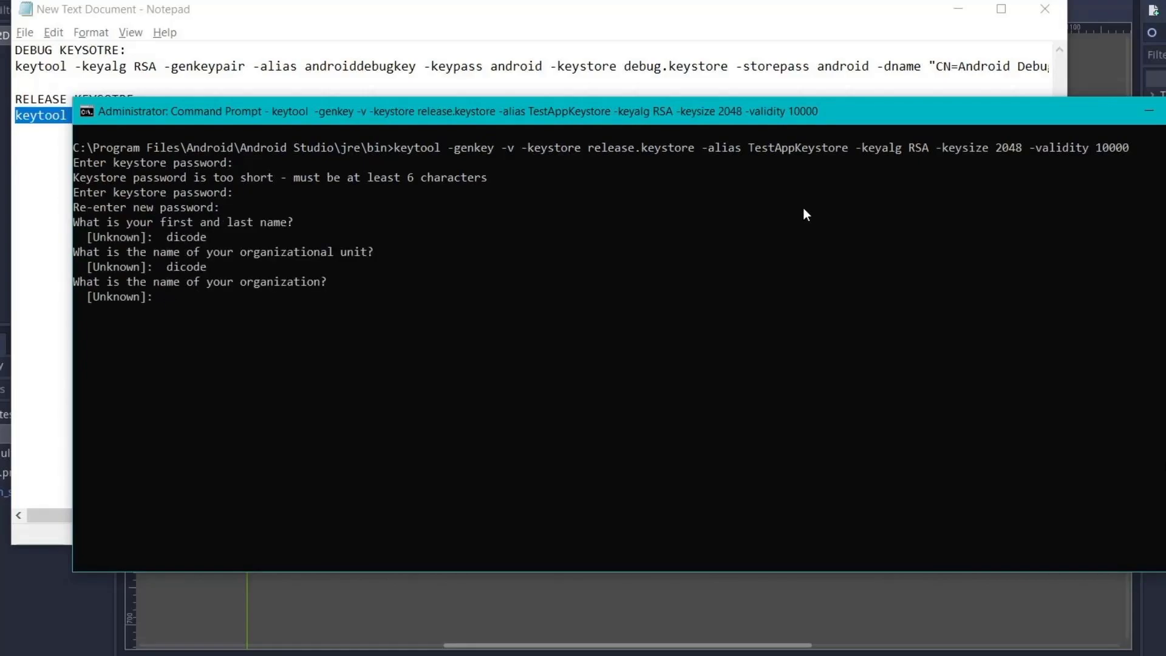
{"action": "type", "text": "dicode"}
{"action": "key", "text": "Return"}
{"action": "type", "text": "lsfjksa"}
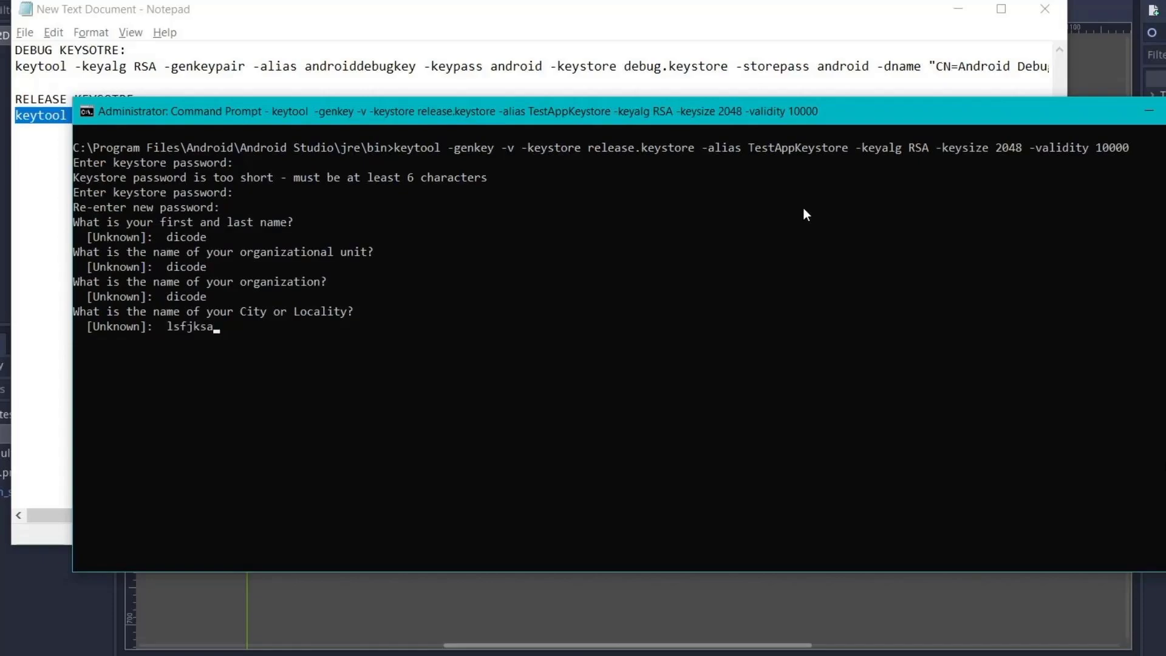
{"action": "key", "text": "Return"}
{"action": "type", "text": "sadfas"}
{"action": "key", "text": "Return"}
{"action": "type", "text": "IN"}
{"action": "key", "text": "Return"}
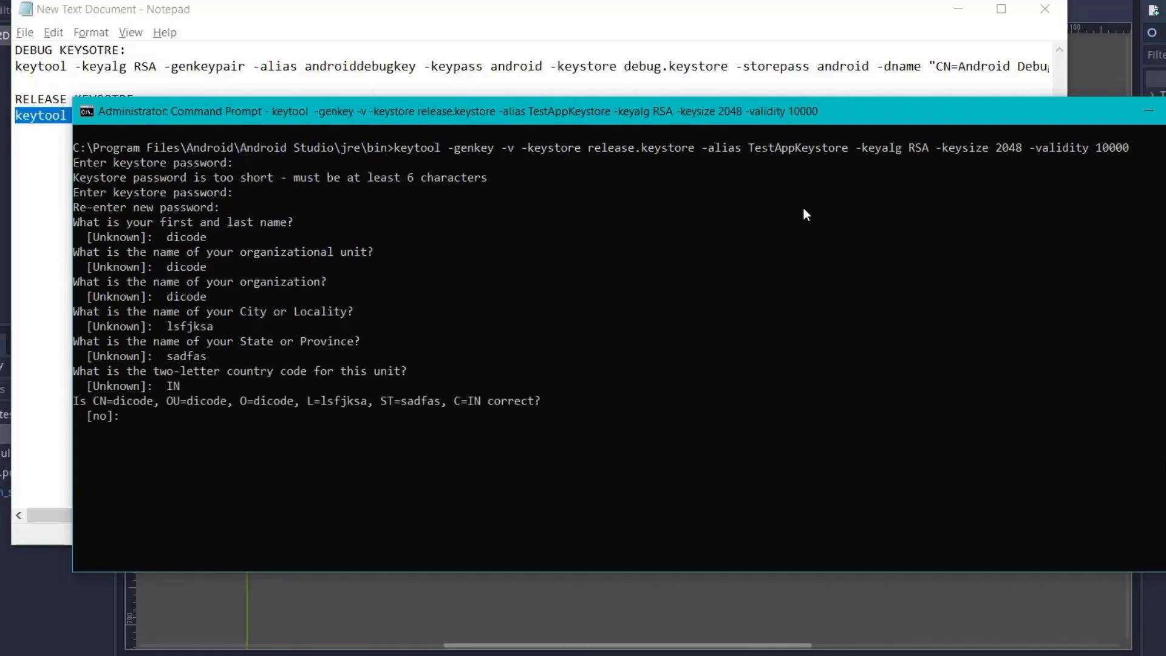
{"action": "type", "text": "y"}
{"action": "key", "text": "Return"}
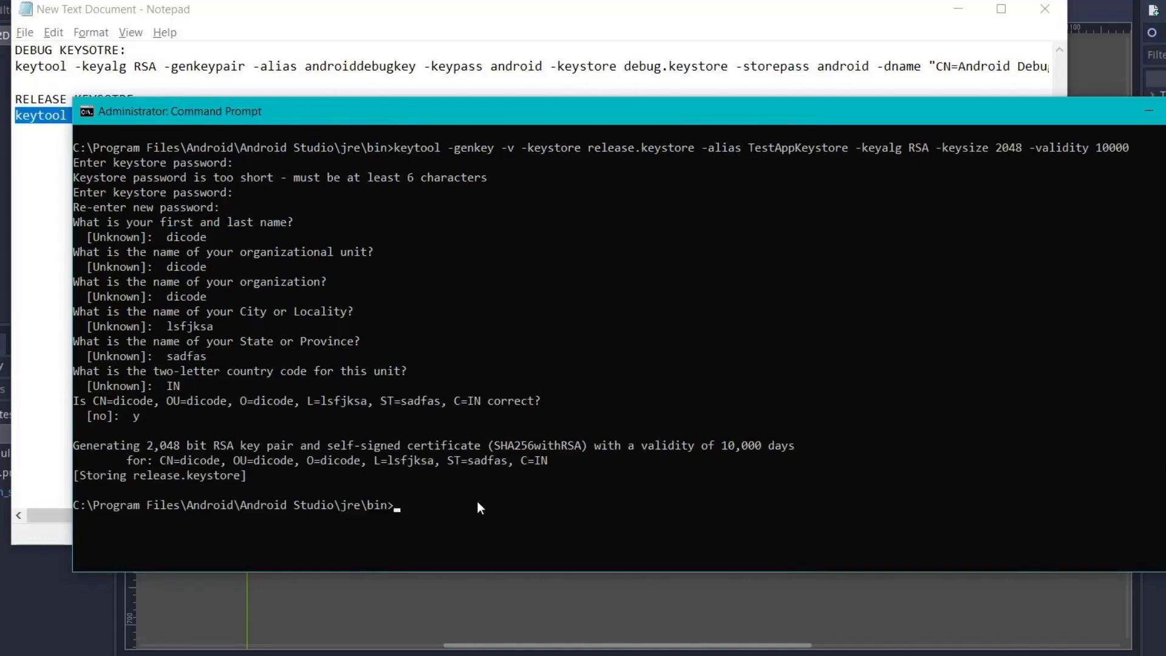
- Copy release.keystore from the jre\bin folder into the root of drive C:
{"action": "key", "text": "alt+Tab"}
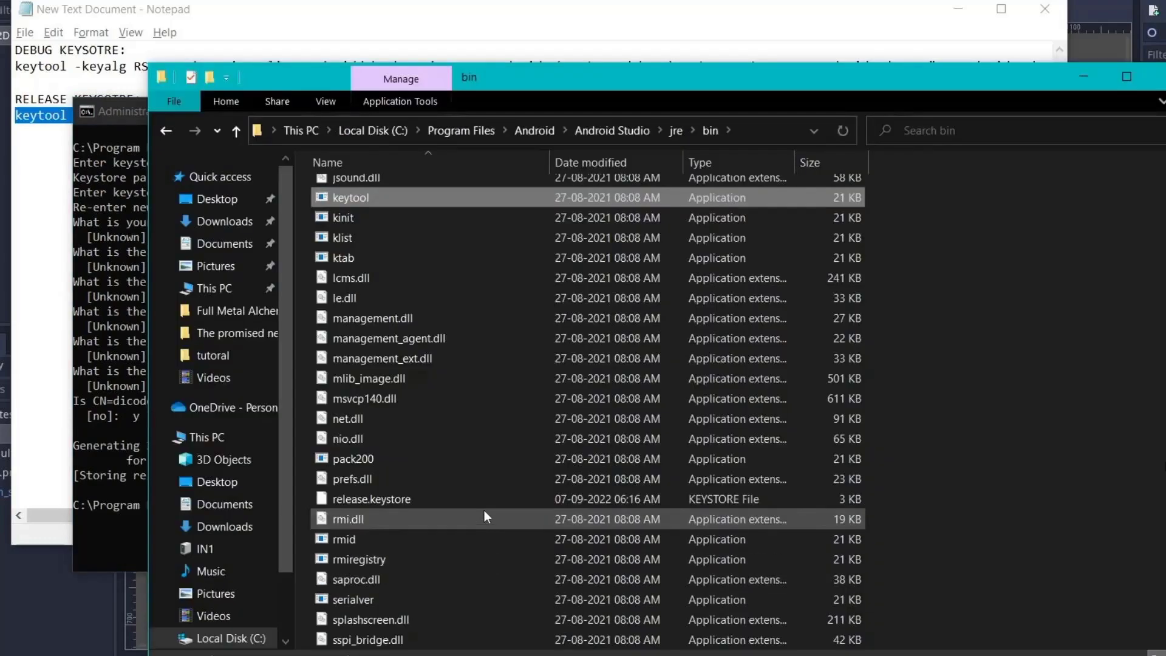
{"action": "left_click", "coordinate": [688, 502]}
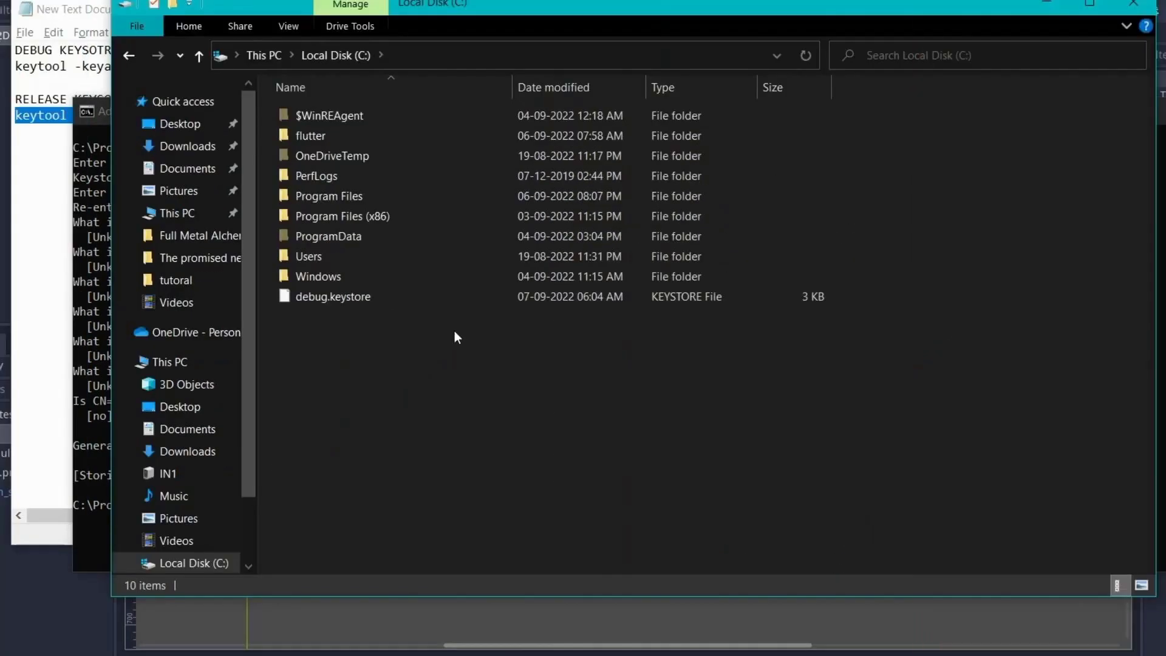
{"action": "key", "text": "ctrl+v"}
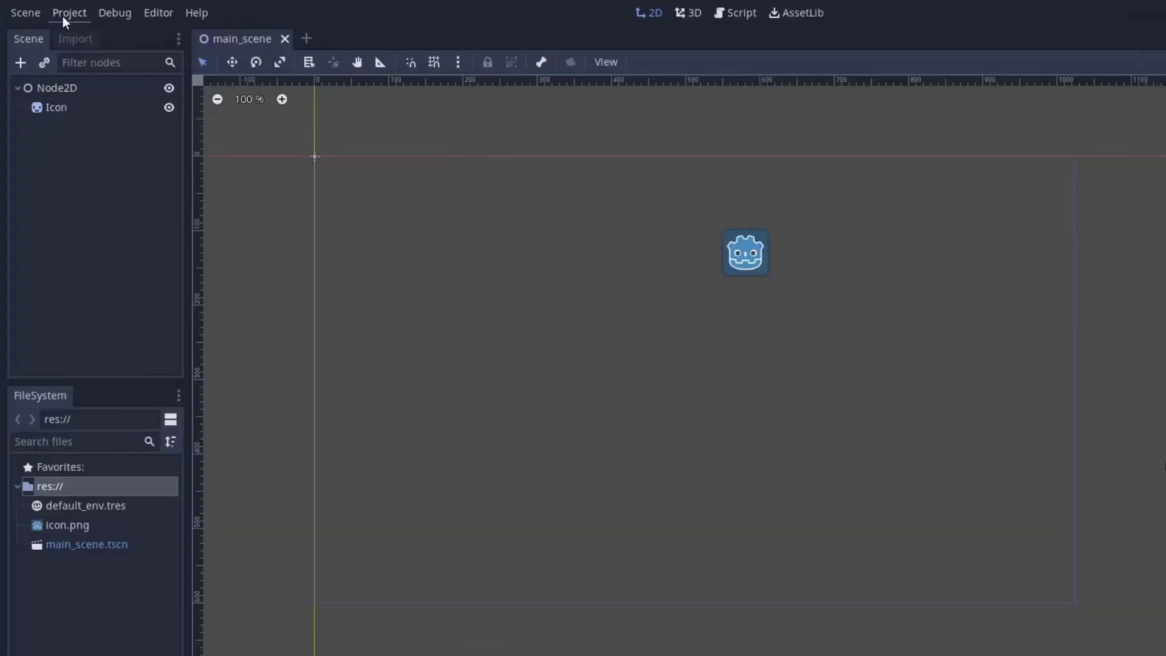
- Open the Project > Export presets window and scroll to the keystore settings
{"action": "left_click", "coordinate": [65, 15]}
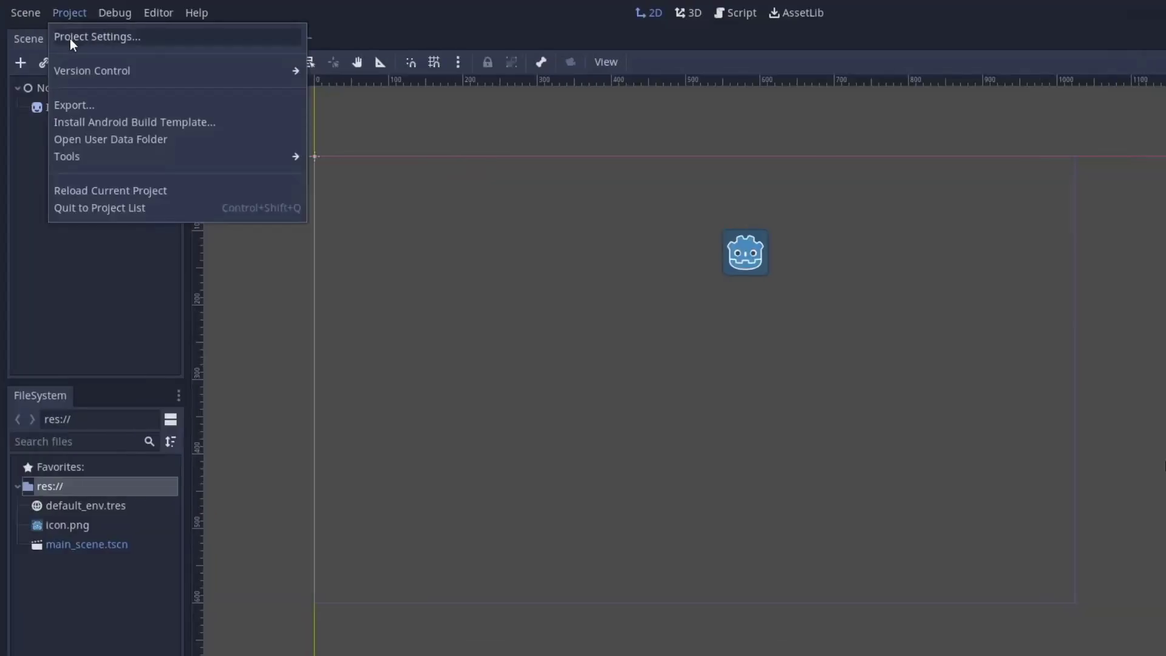
{"action": "left_click", "coordinate": [71, 104]}
{"action": "left_click_drag", "start_coordinate": [1035, 241], "coordinate": [1035, 249]}
{"action": "scroll", "coordinate": [1023, 270], "scroll_direction": "down", "scroll_amount": 3}
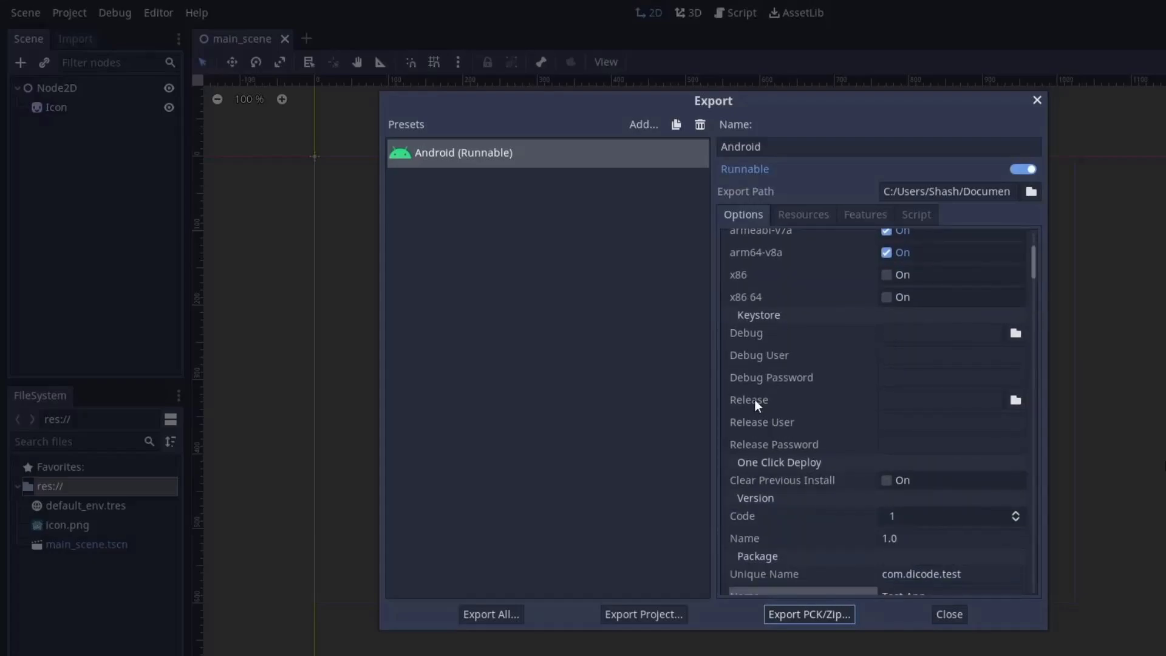
- Set the Release keystore to C:/release.keystore
{"action": "left_click", "coordinate": [839, 406]}
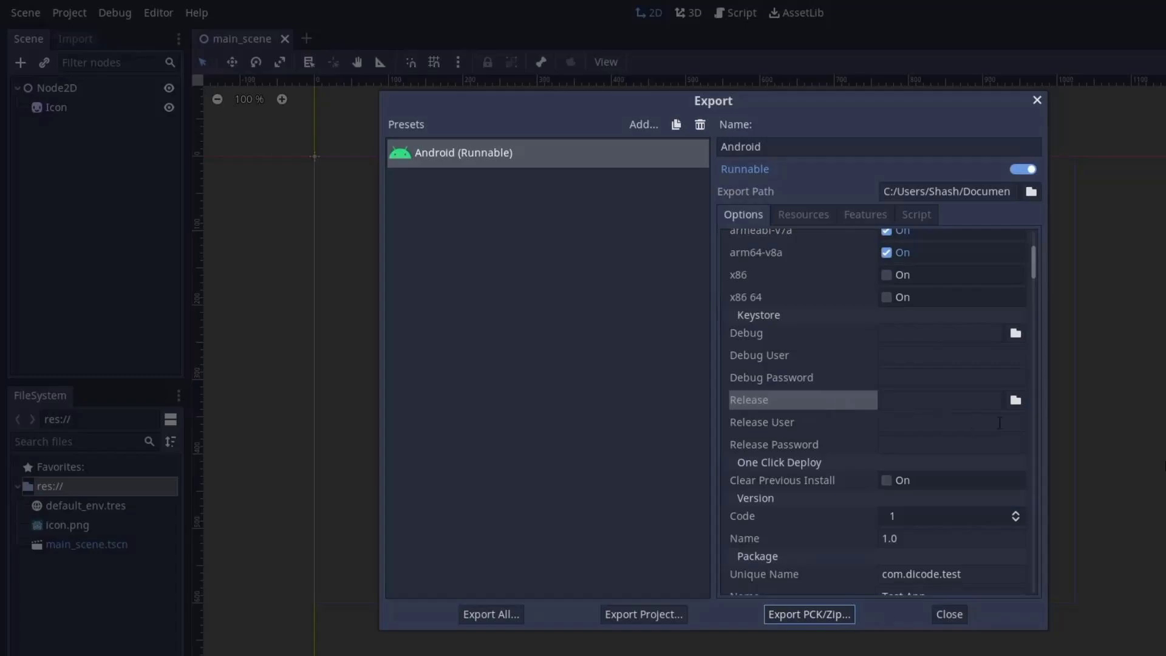
{"action": "left_click", "coordinate": [1015, 400]}
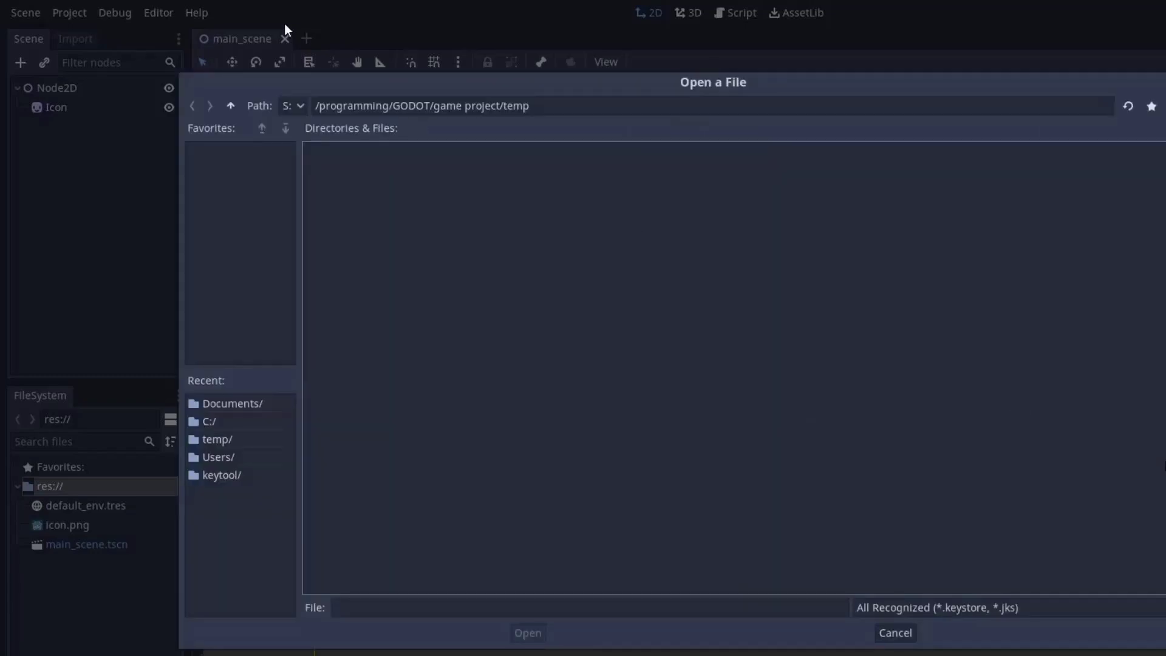
{"action": "left_click", "coordinate": [293, 107]}
{"action": "left_click", "coordinate": [294, 133]}
{"action": "double_click", "coordinate": [878, 185]}
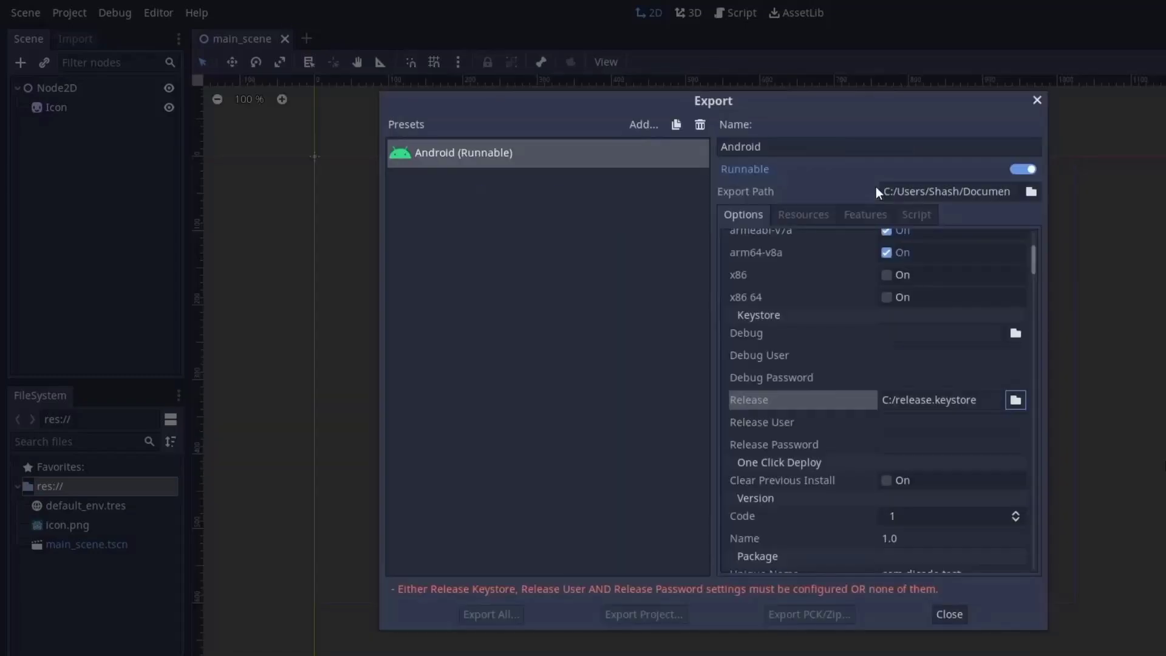
{"action": "key", "text": "Tab"}
- Enter TestAppKeystore as the Release User and fill in the release password
{"action": "type", "text": "TestAppKeystore"}
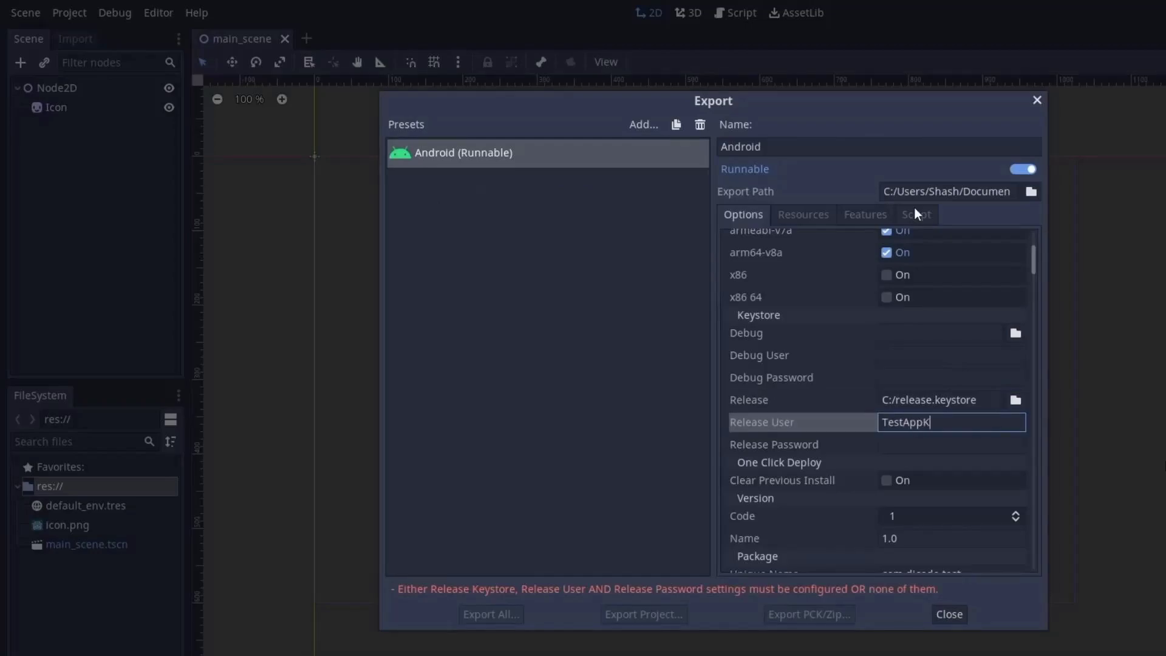
{"action": "key", "text": "Tab"}
{"action": "type", "text": "123456"}
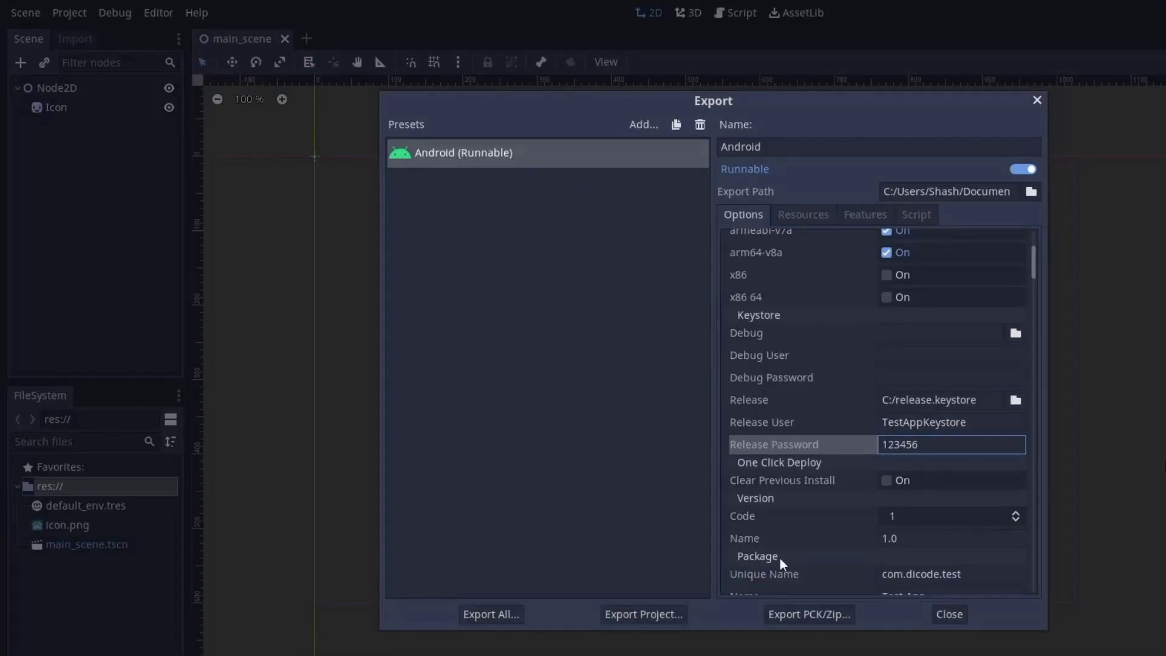
- Export the project as release_temp.apk and check it in Documents
{"action": "left_click", "coordinate": [633, 618]}
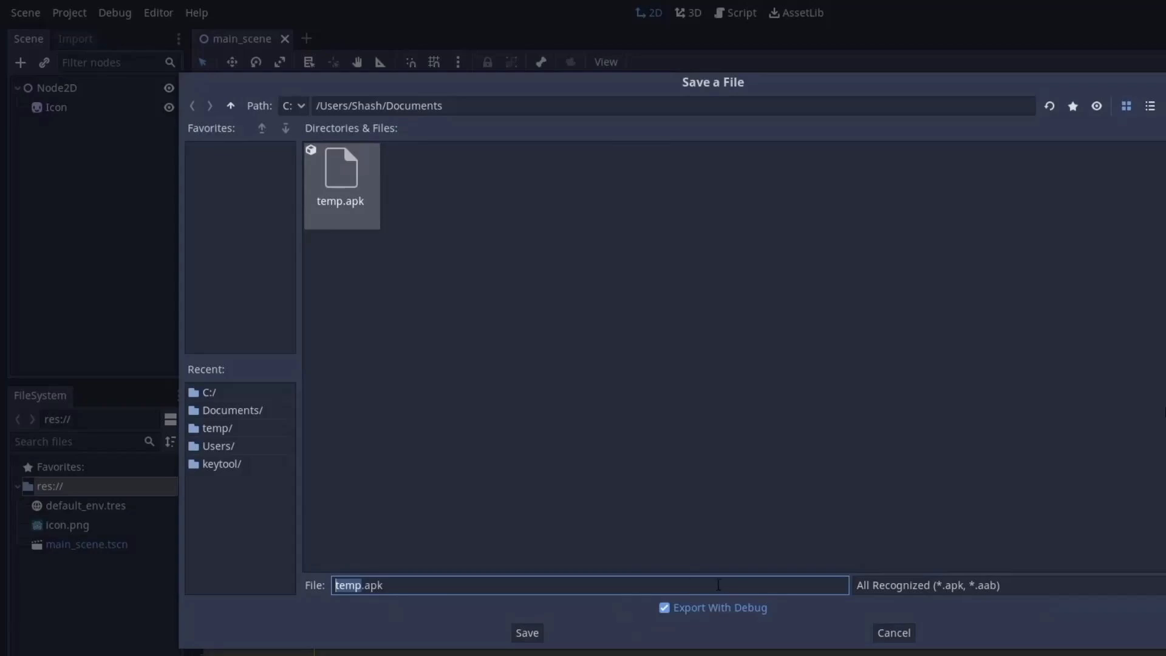
{"action": "key", "text": "Tab"}
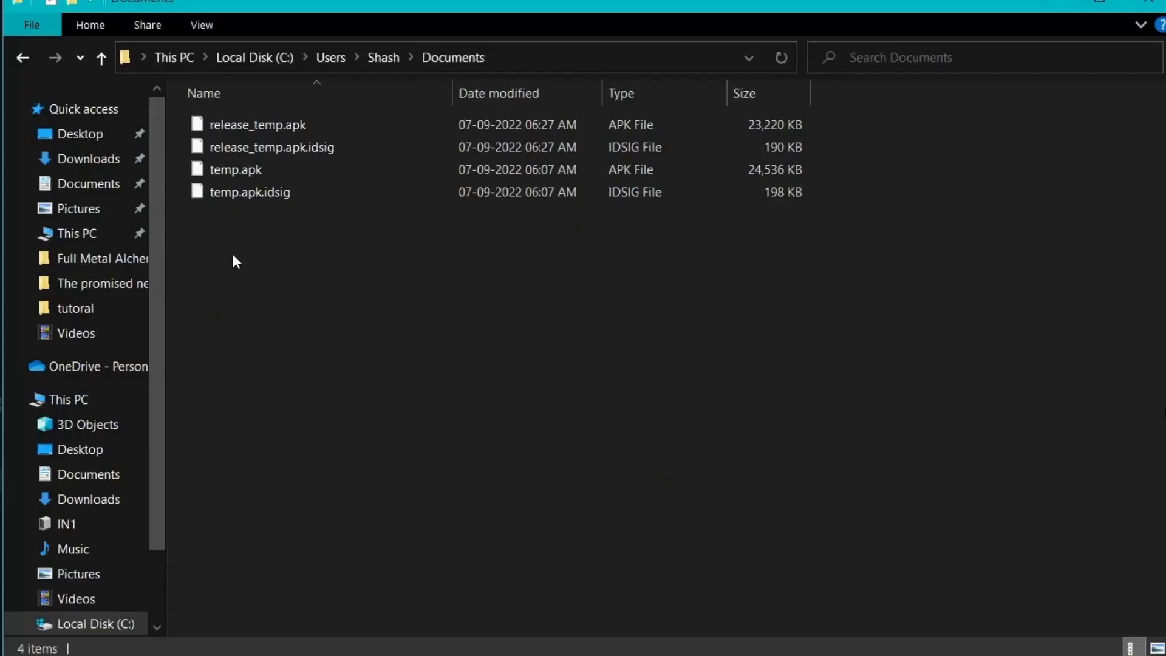
{"action": "left_click", "coordinate": [351, 121]}
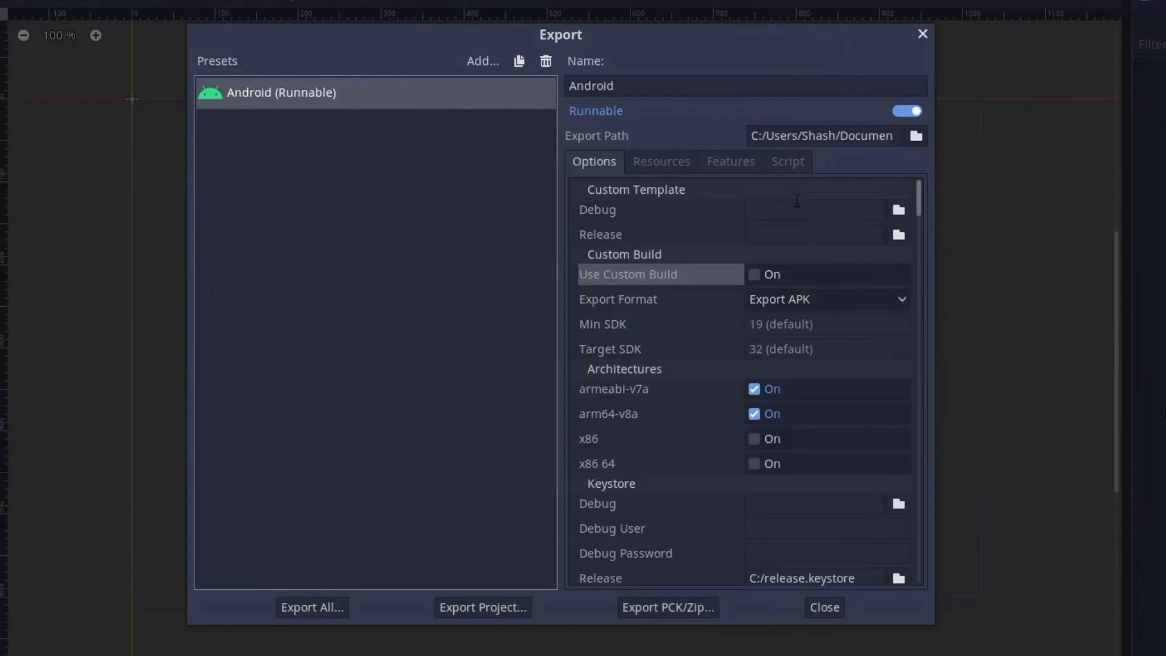
- Toggle Use Custom Build on and back off, then view the Export APK/AAB format choices
{"action": "left_click_drag", "start_coordinate": [917, 195], "coordinate": [918, 199]}
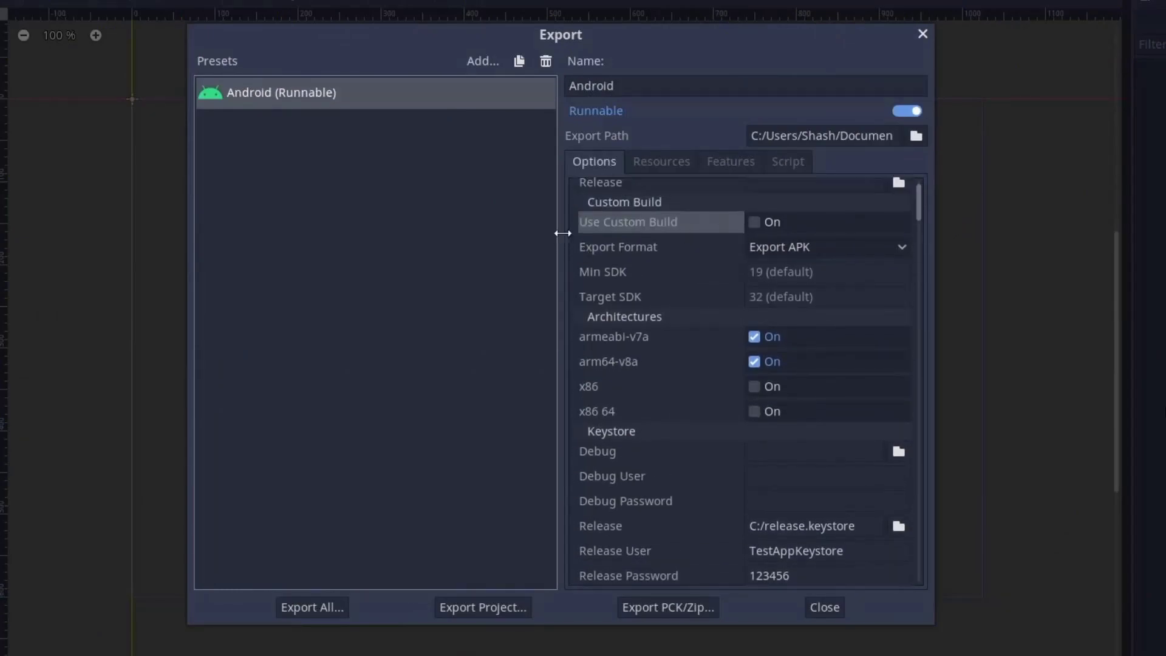
{"action": "left_click", "coordinate": [755, 222]}
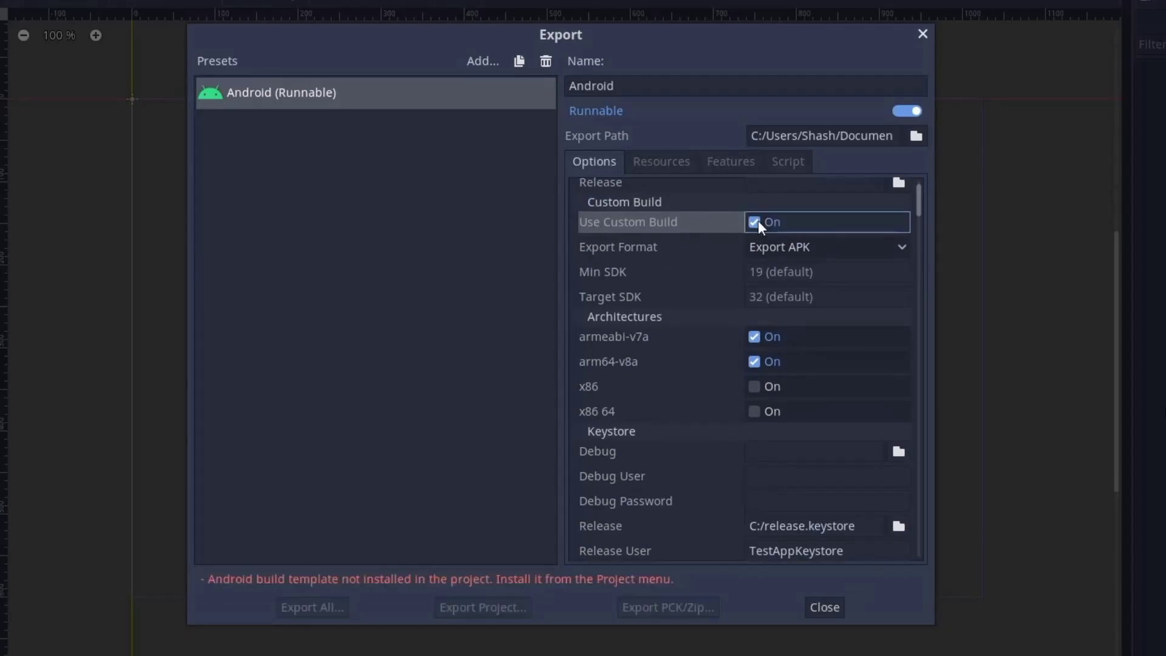
{"action": "left_click", "coordinate": [755, 222]}
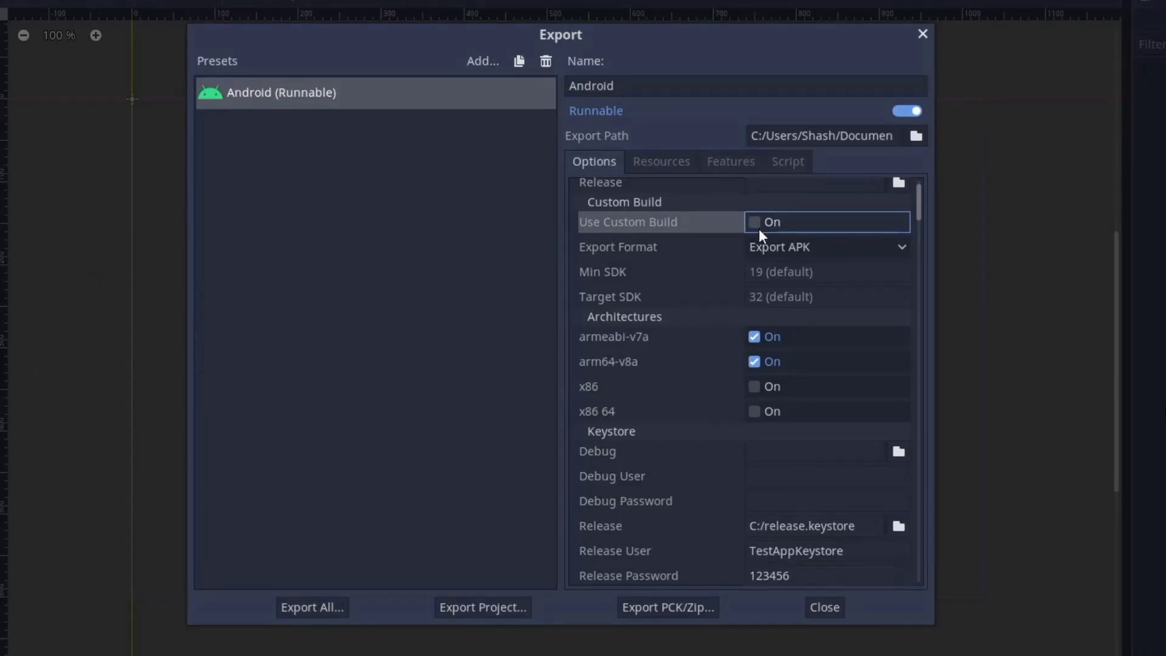
{"action": "left_click", "coordinate": [858, 249]}
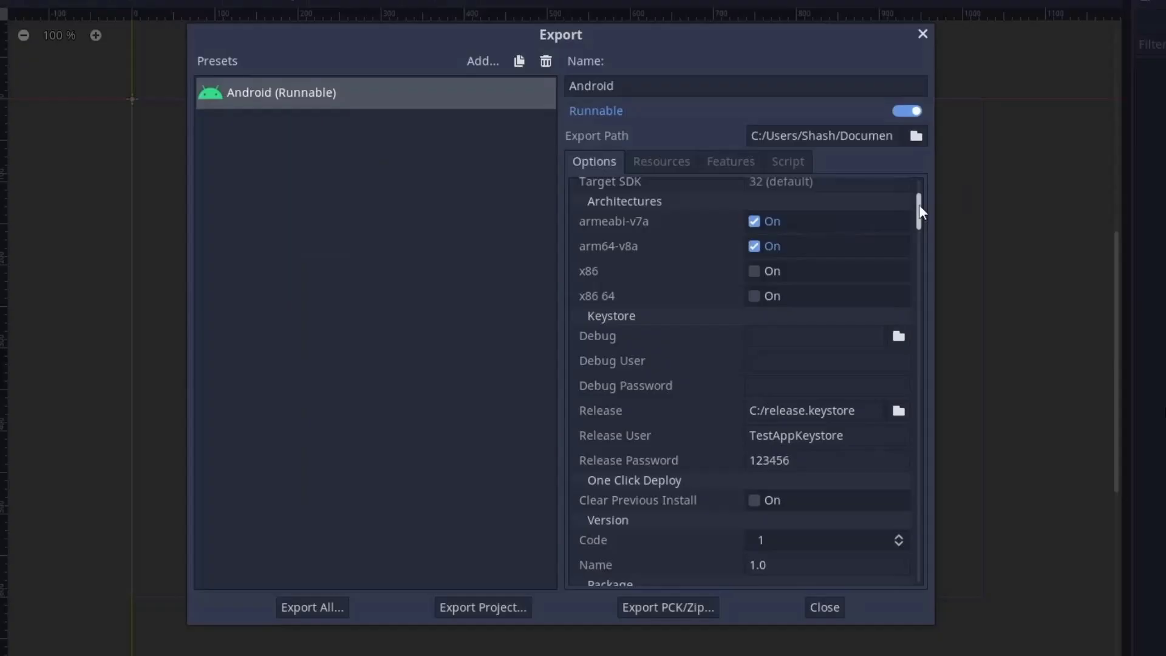
- Review the debug keystore, user and password fields, then enable Clear Previous Install
{"action": "left_click_drag", "start_coordinate": [919, 205], "coordinate": [919, 213]}
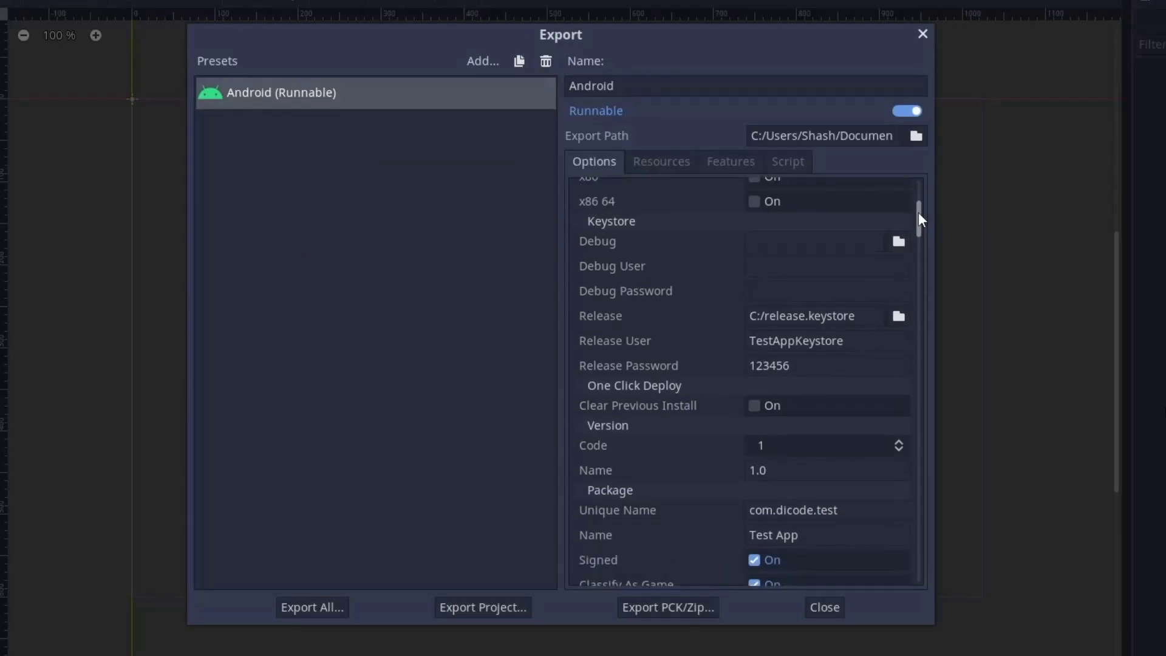
{"action": "left_click", "coordinate": [791, 250]}
{"action": "left_click", "coordinate": [791, 268]}
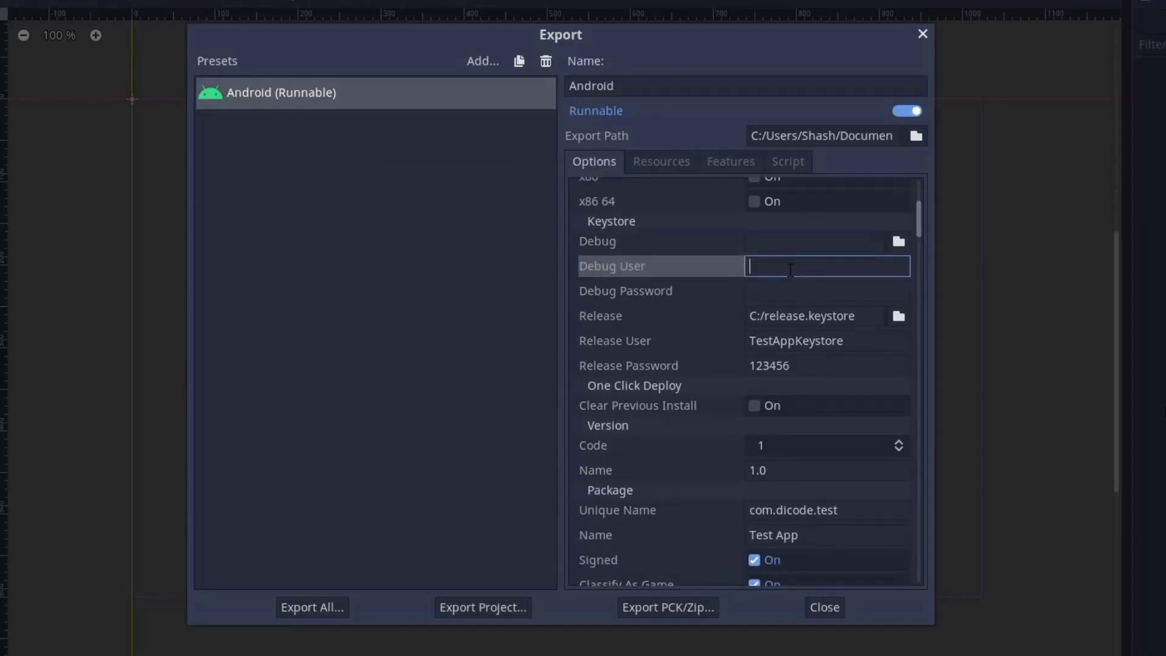
{"action": "left_click", "coordinate": [793, 290]}
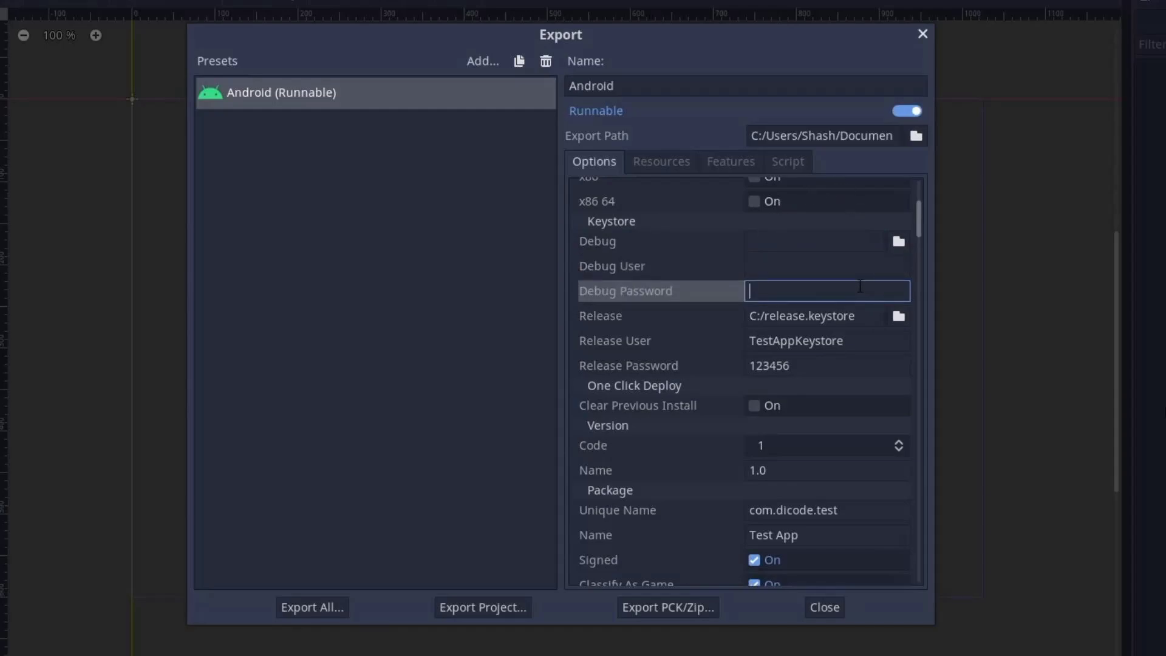
{"action": "key", "text": "Tab"}
{"action": "key", "text": "Tab"}
{"action": "key", "text": "Tab"}
{"action": "scroll", "coordinate": [918, 220], "scroll_direction": "down", "scroll_amount": 3}
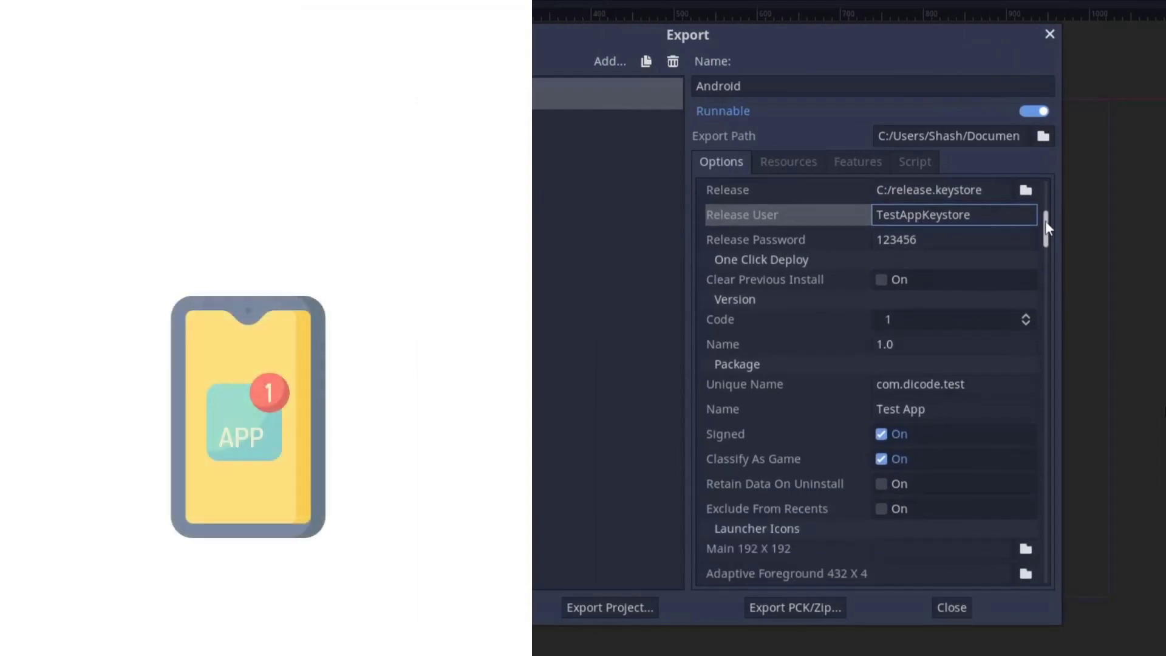
{"action": "left_click", "coordinate": [882, 280]}
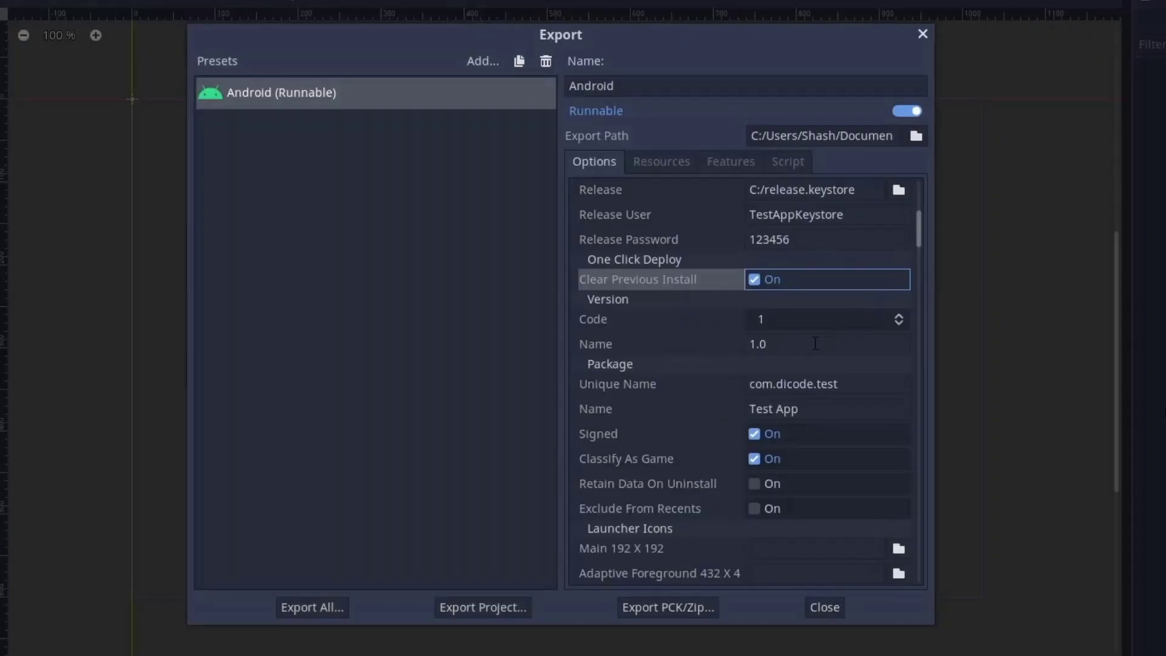
- Review version name 1.0, package name Test App and the enabled Signed option
{"action": "left_click_drag", "start_coordinate": [816, 344], "coordinate": [730, 347]}
{"action": "left_click", "coordinate": [806, 352]}
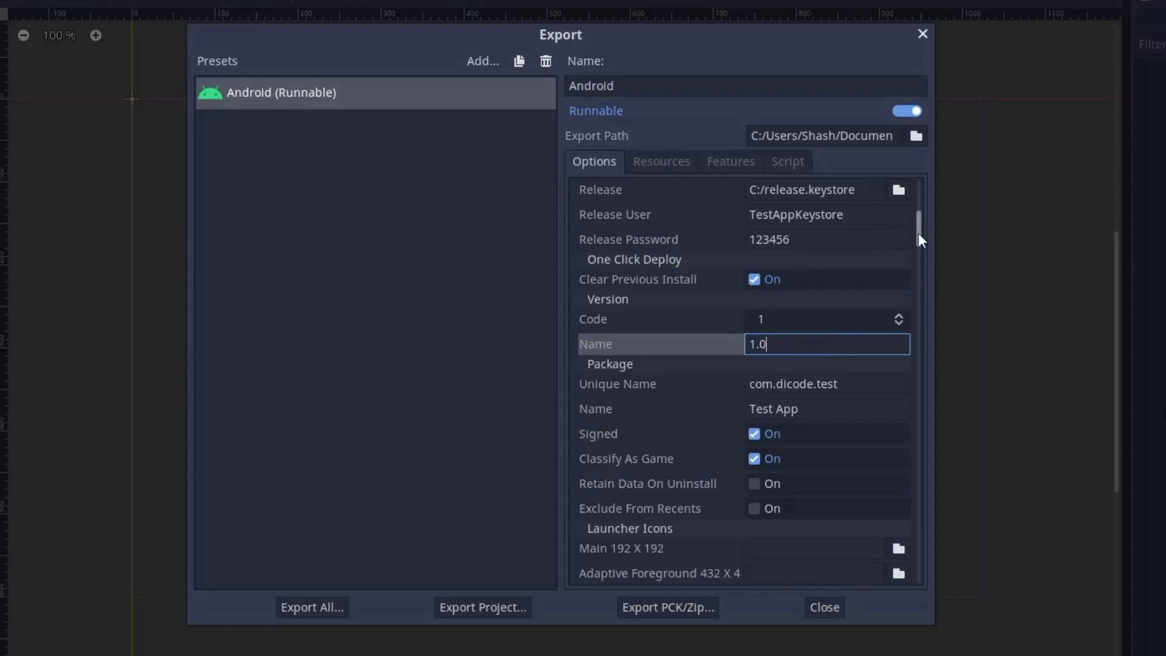
{"action": "left_click_drag", "start_coordinate": [918, 234], "coordinate": [919, 242]}
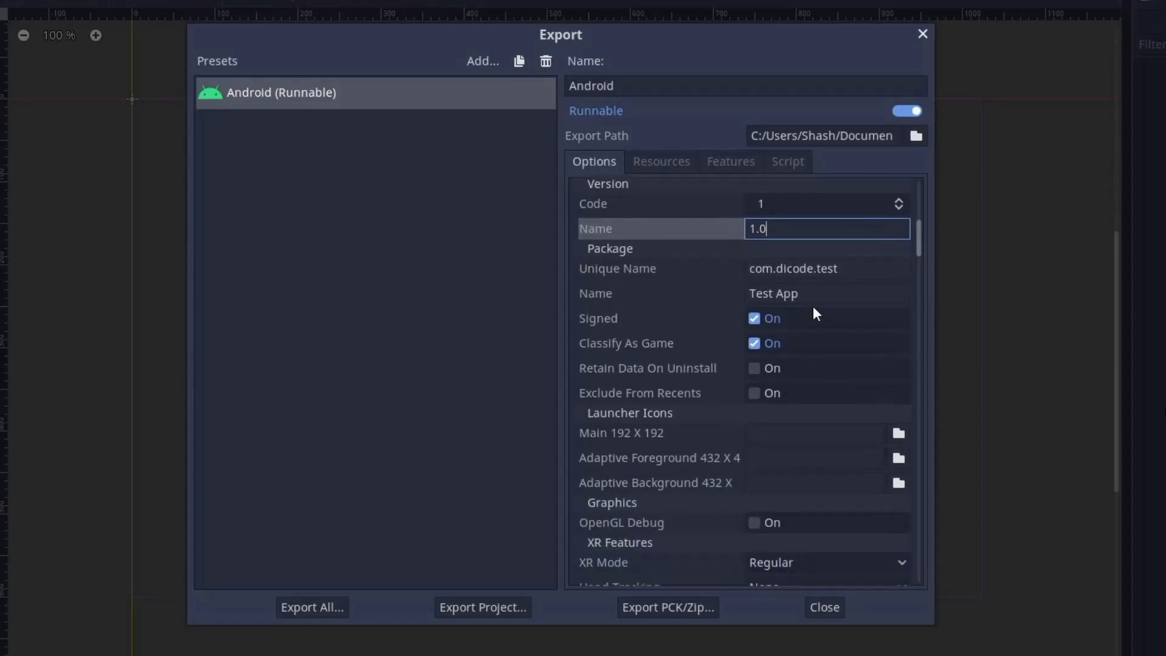
{"action": "left_click", "coordinate": [851, 274]}
{"action": "left_click", "coordinate": [852, 292]}
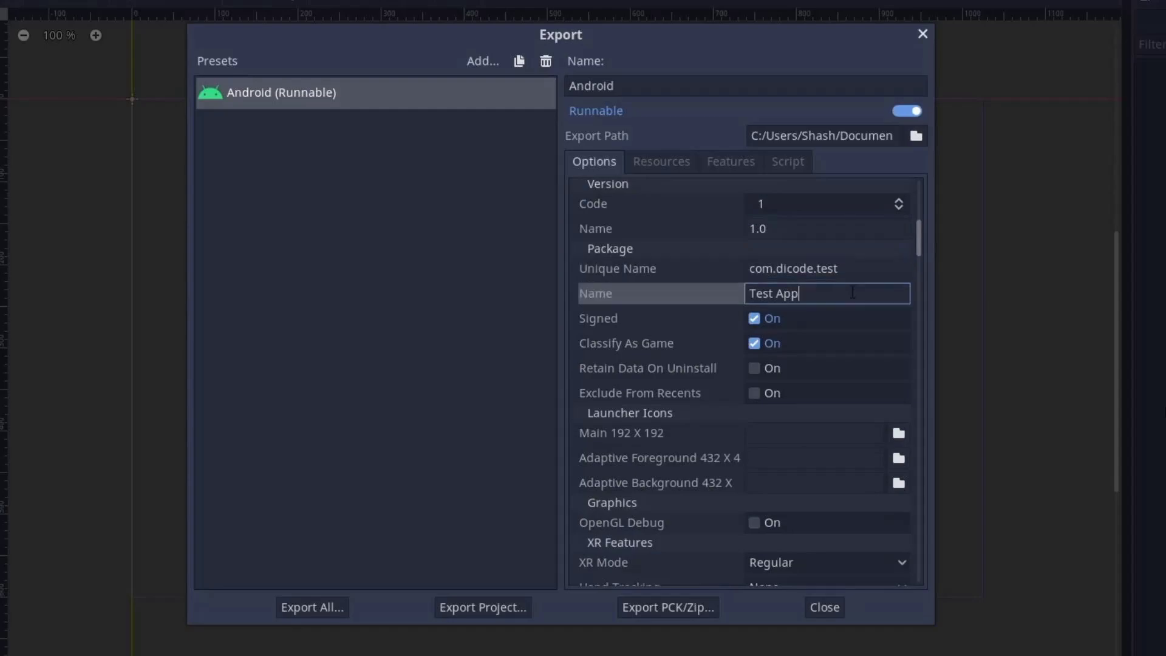
{"action": "left_click", "coordinate": [886, 328]}
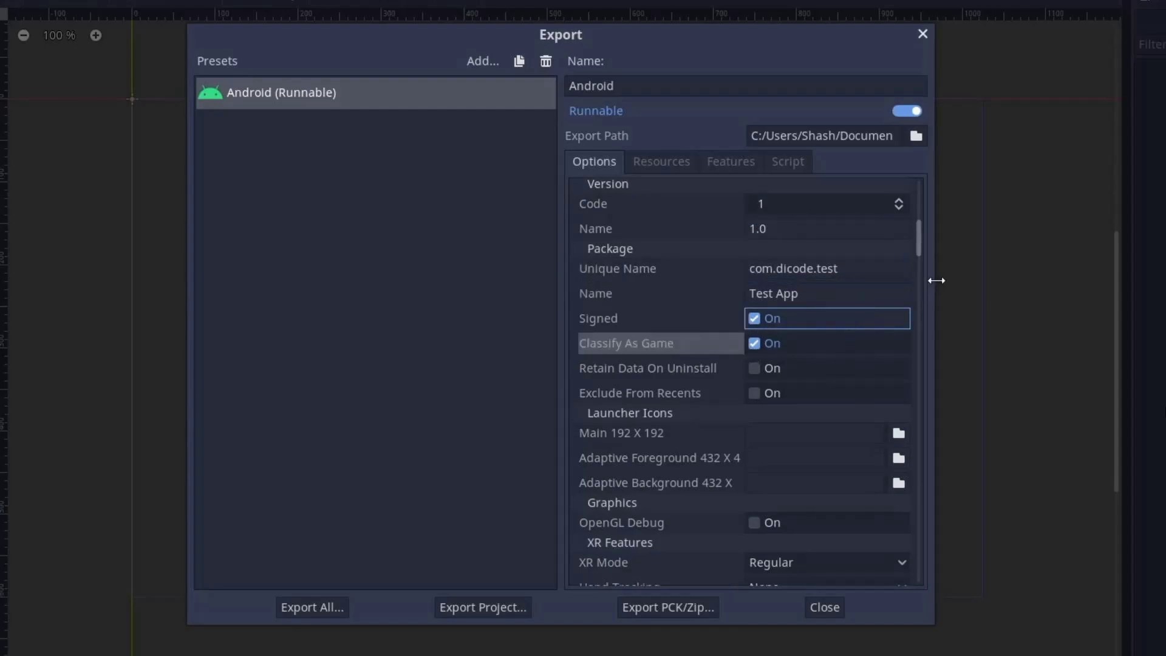
- Scroll down through the adaptive icons article in Edge
{"action": "scroll", "coordinate": [920, 242], "scroll_direction": "down", "scroll_amount": 3}
{"action": "scroll", "coordinate": [923, 247], "scroll_direction": "down", "scroll_amount": 1}
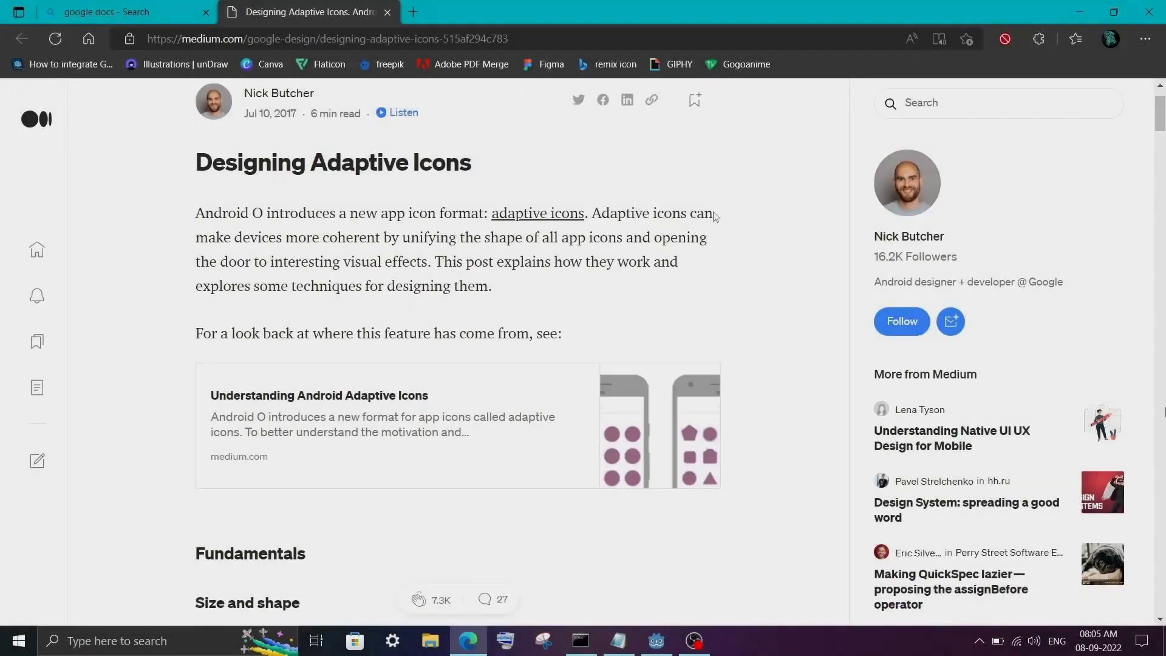
{"action": "scroll", "coordinate": [715, 218], "scroll_direction": "down", "scroll_amount": 8}
{"action": "scroll", "coordinate": [715, 218], "scroll_direction": "down", "scroll_amount": 2}
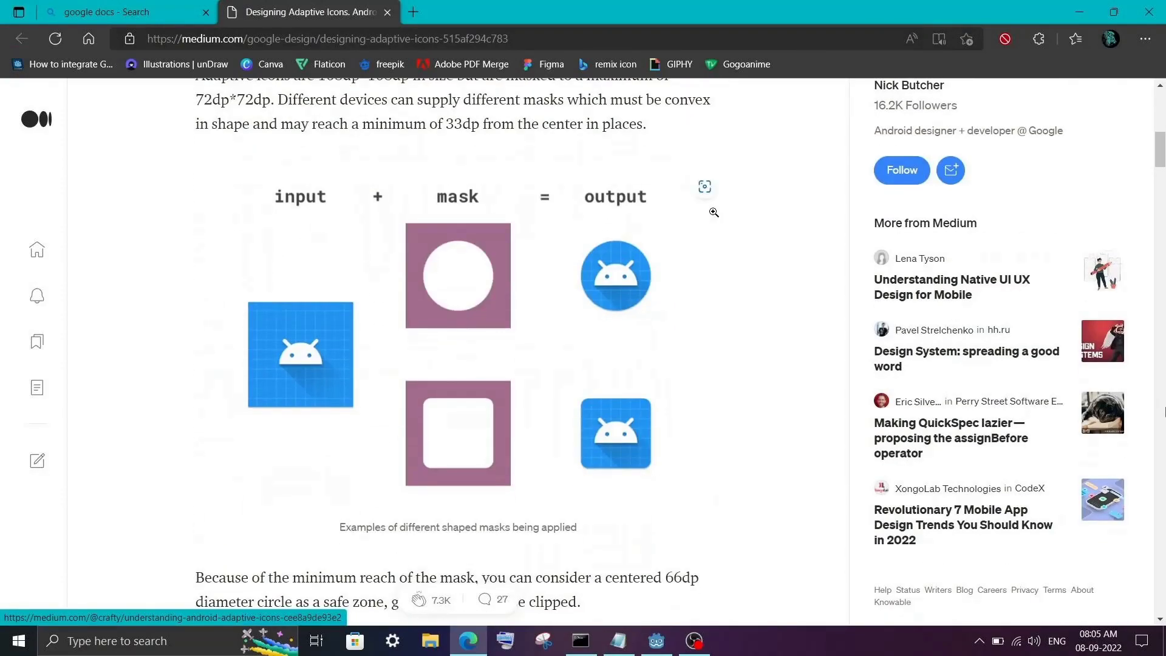
{"action": "scroll", "coordinate": [599, 343], "scroll_direction": "down", "scroll_amount": 10}
{"action": "scroll", "coordinate": [699, 473], "scroll_direction": "down", "scroll_amount": 5}
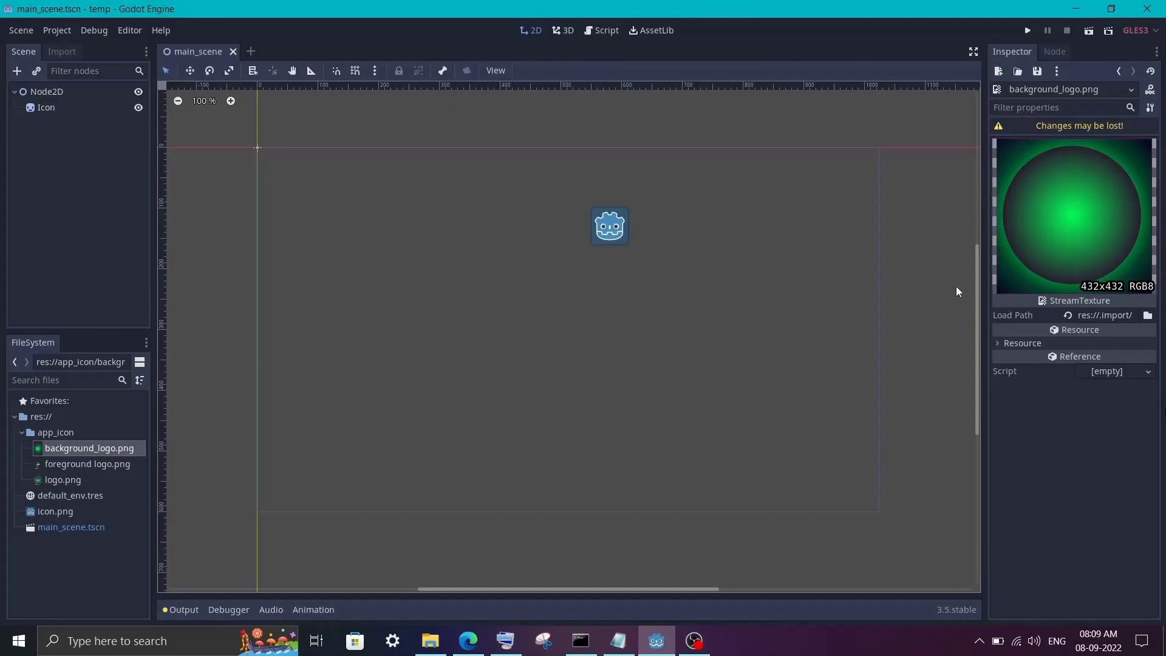
- Preview the icon textures and set app_icon/logo.png as the main 192x192 launcher icon
{"action": "left_click", "coordinate": [97, 464]}
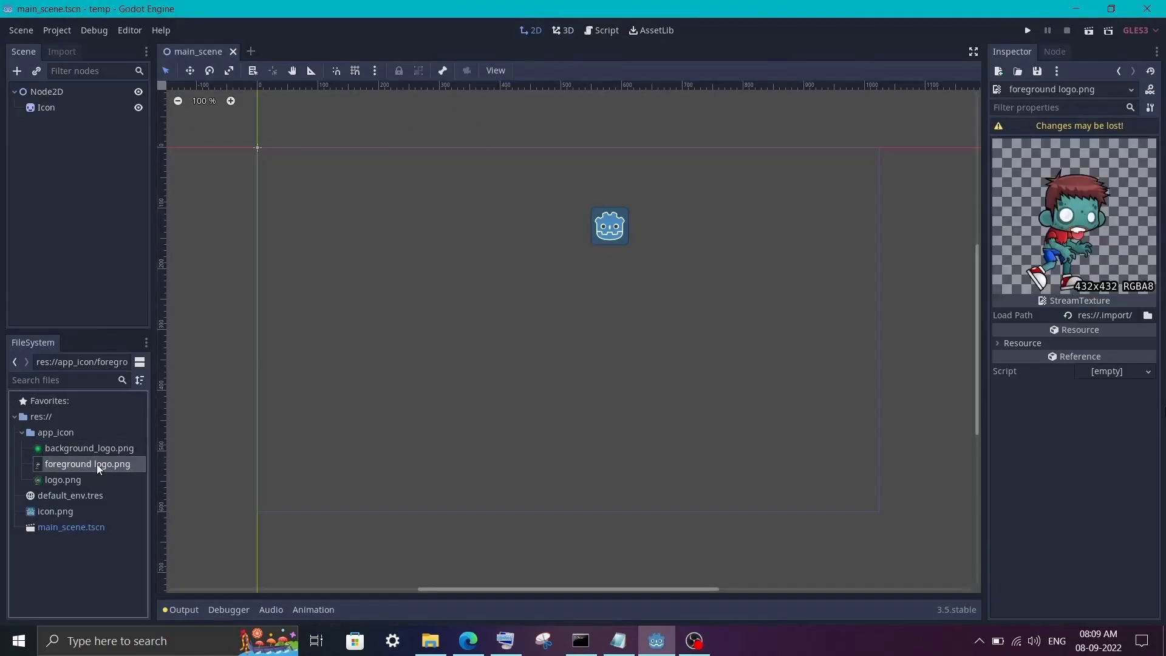
{"action": "left_click", "coordinate": [69, 482]}
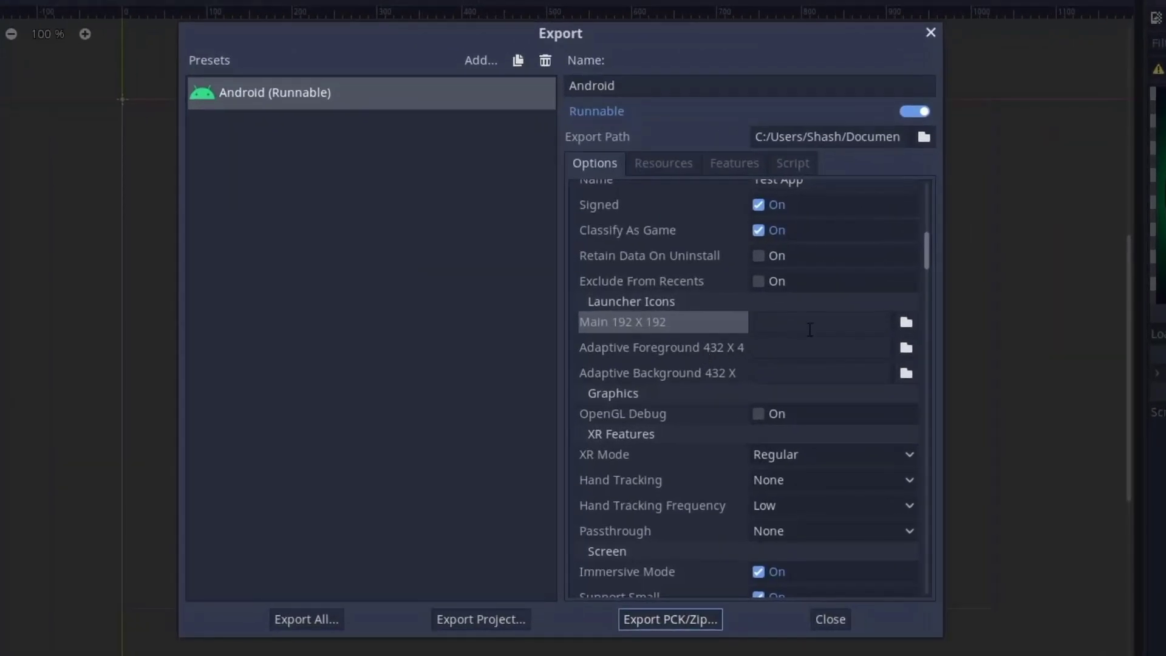
{"action": "left_click", "coordinate": [783, 319]}
{"action": "left_click", "coordinate": [908, 325]}
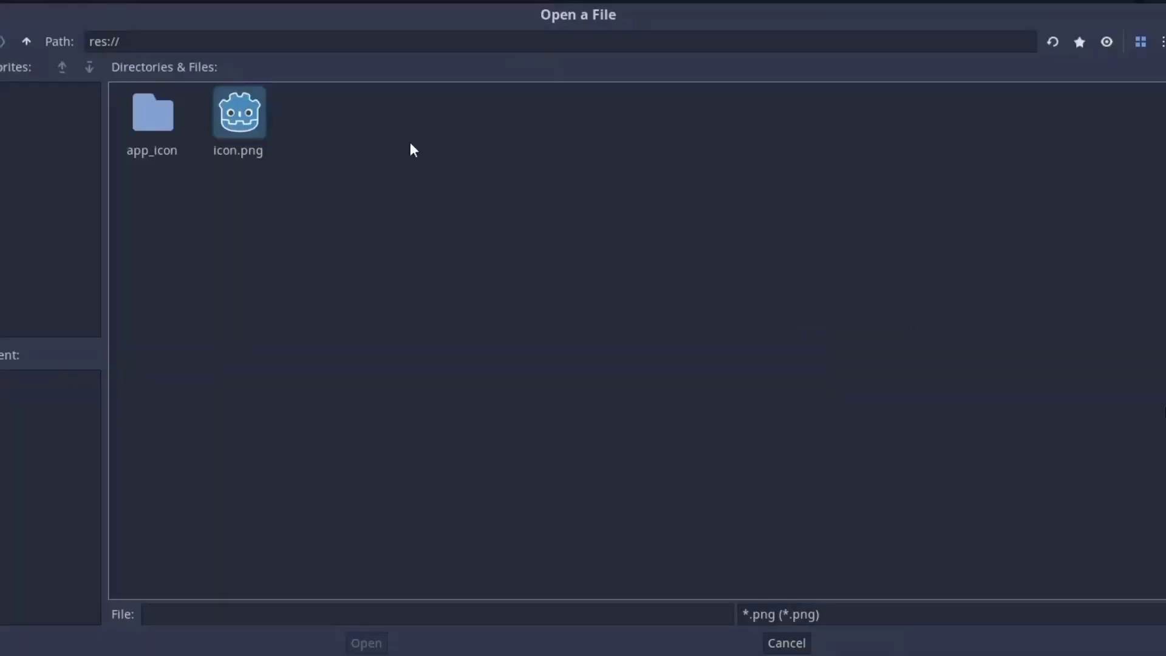
{"action": "double_click", "coordinate": [154, 114]}
{"action": "double_click", "coordinate": [311, 147]}
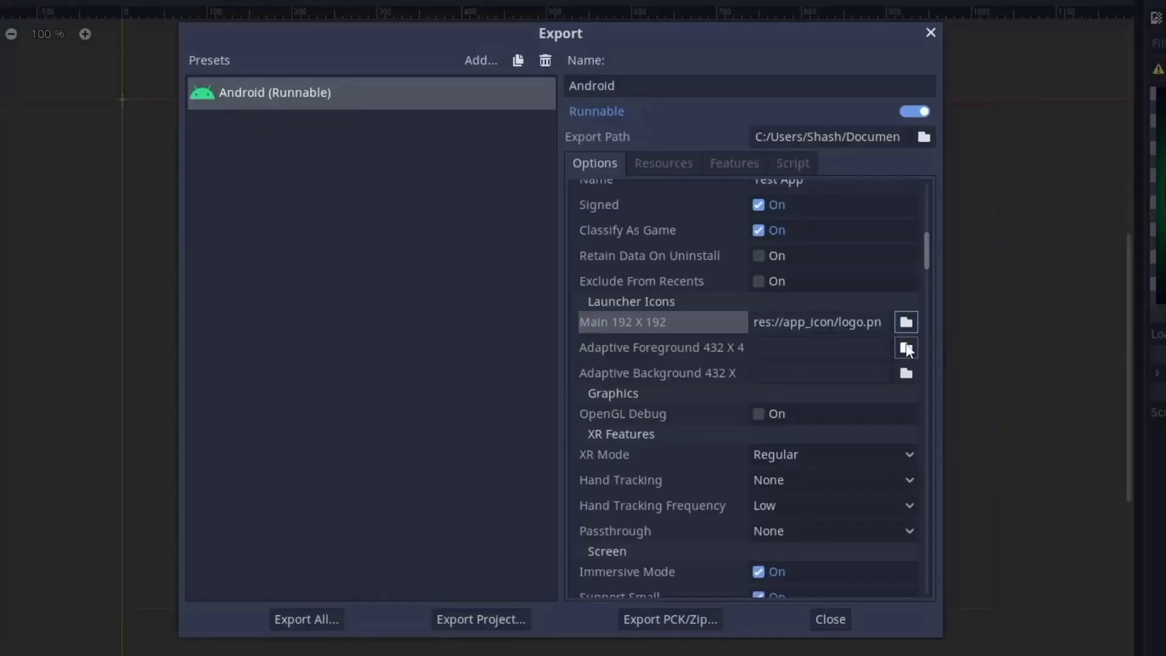
- Set foreground logo.png and background_logo.png as the adaptive foreground and background icons
{"action": "left_click", "coordinate": [906, 348]}
{"action": "double_click", "coordinate": [153, 114]}
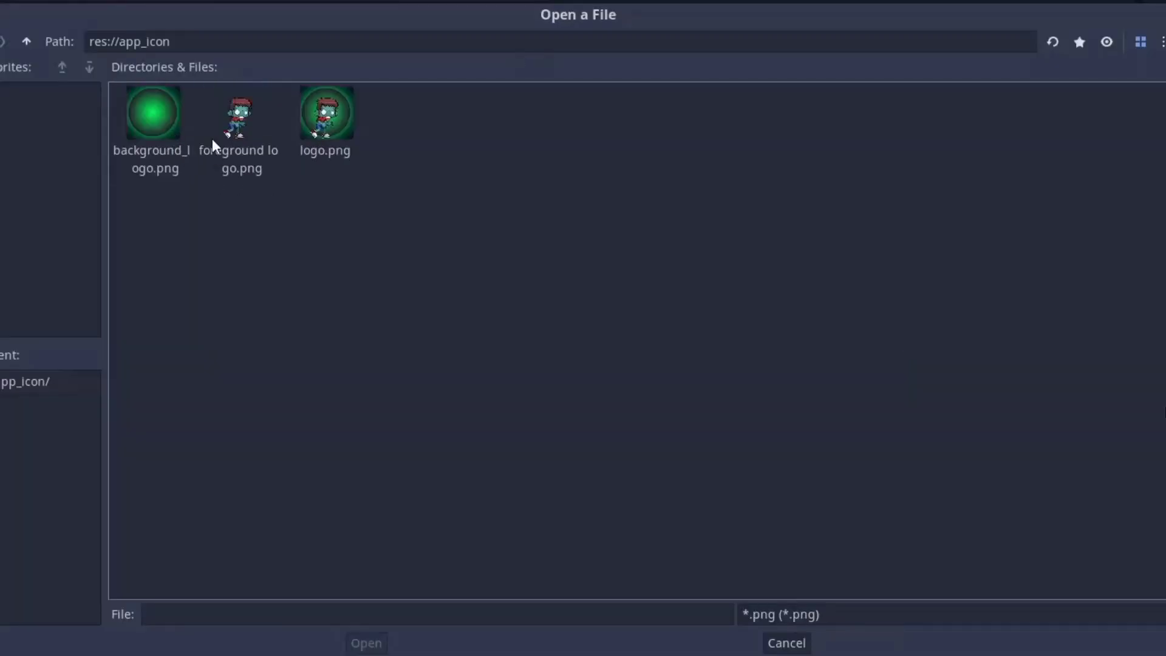
{"action": "double_click", "coordinate": [228, 131]}
{"action": "left_click", "coordinate": [908, 373]}
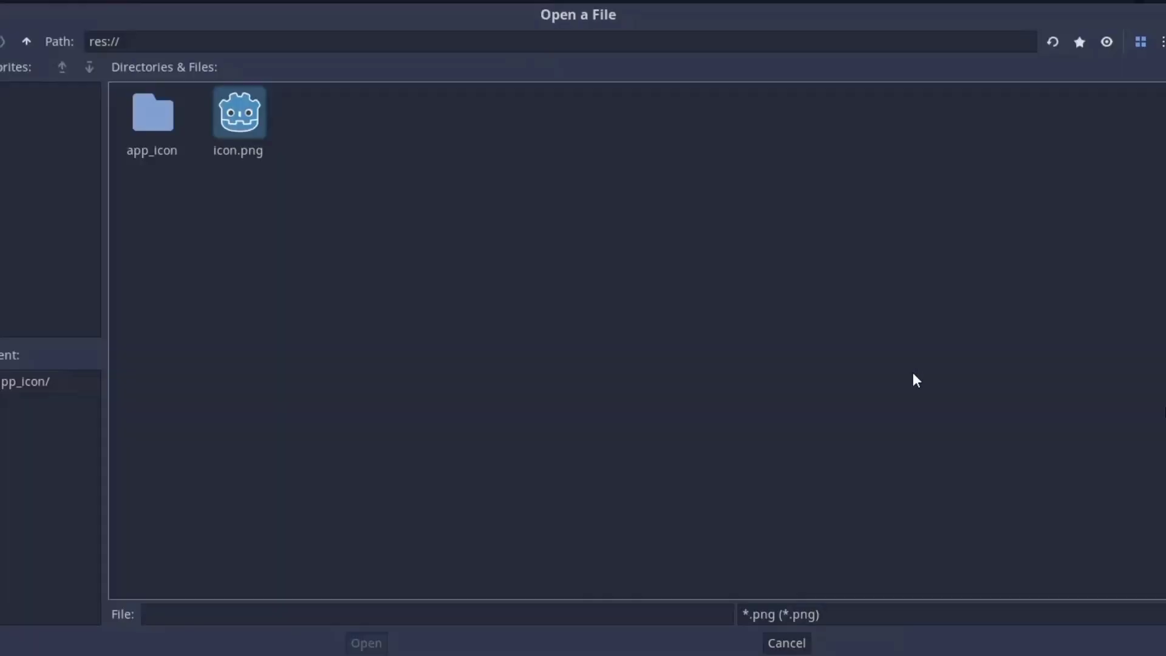
{"action": "double_click", "coordinate": [153, 119]}
{"action": "double_click", "coordinate": [164, 139]}
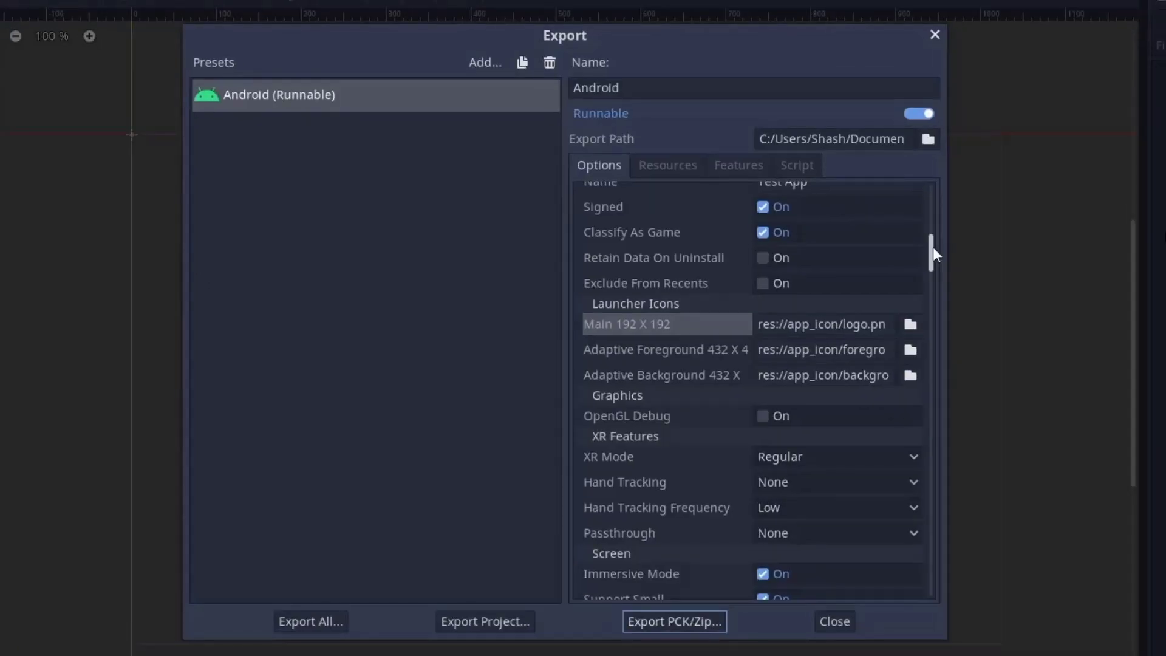
{"action": "left_click_drag", "start_coordinate": [934, 248], "coordinate": [932, 294]}
{"action": "left_click", "coordinate": [877, 264]}
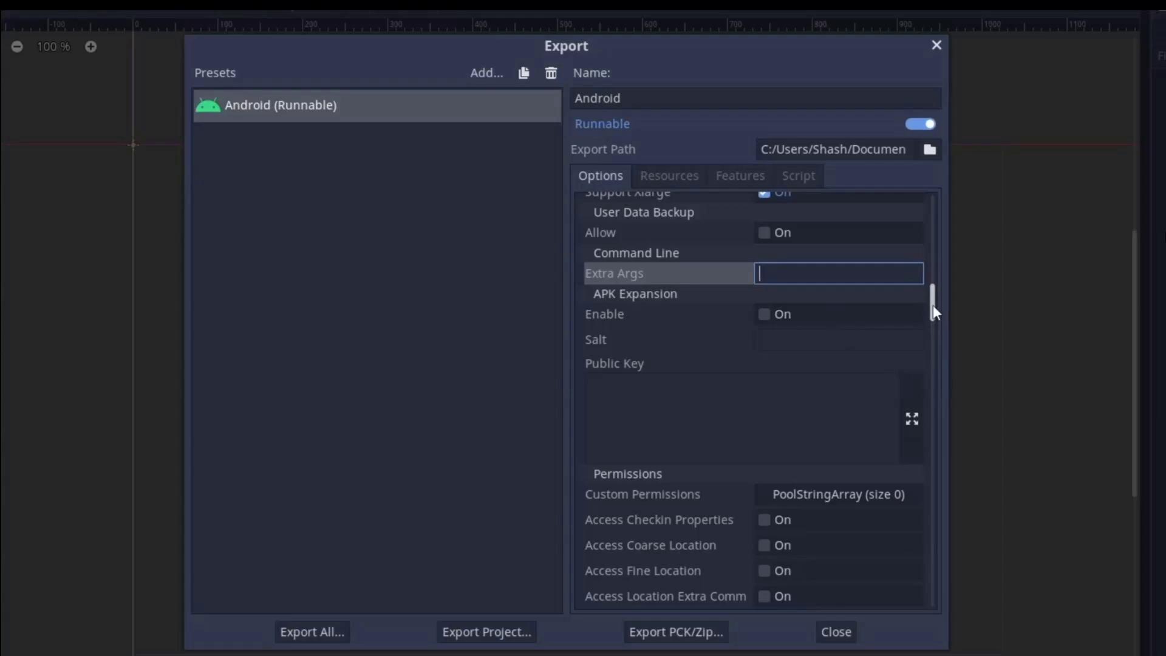
{"action": "mouse_move", "coordinate": [934, 311]}
{"action": "left_mouse_down"}
{"action": "mouse_move", "coordinate": [930, 324]}
{"action": "mouse_move", "coordinate": [930, 313]}
{"action": "left_mouse_up"}
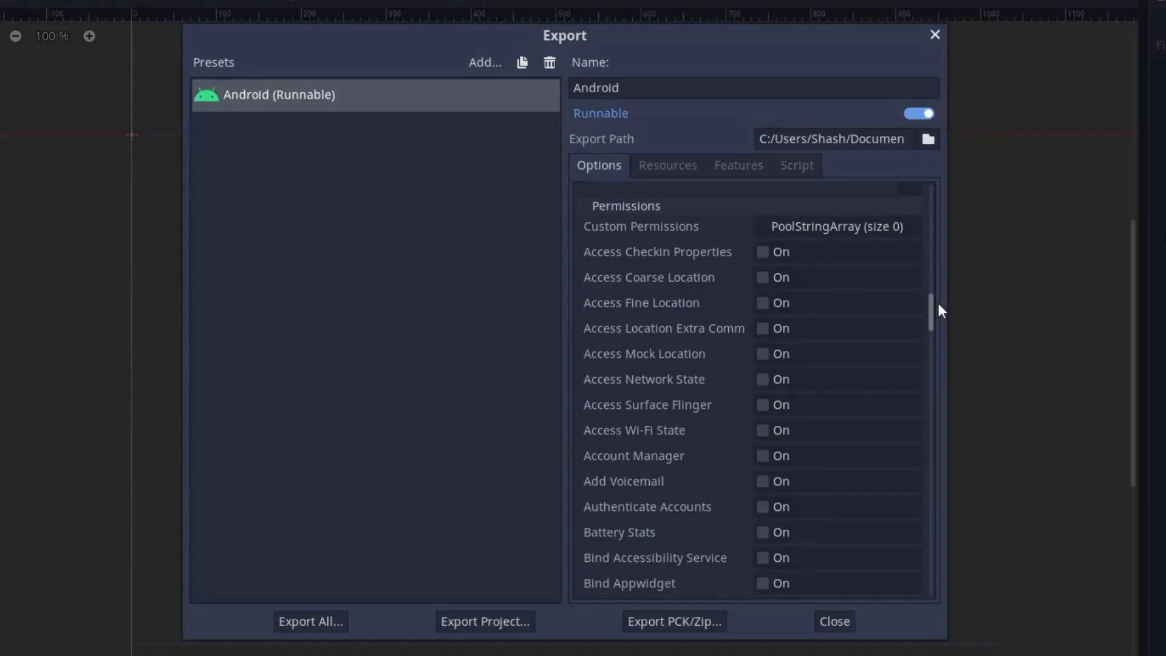
{"action": "left_click_drag", "start_coordinate": [931, 305], "coordinate": [939, 431]}
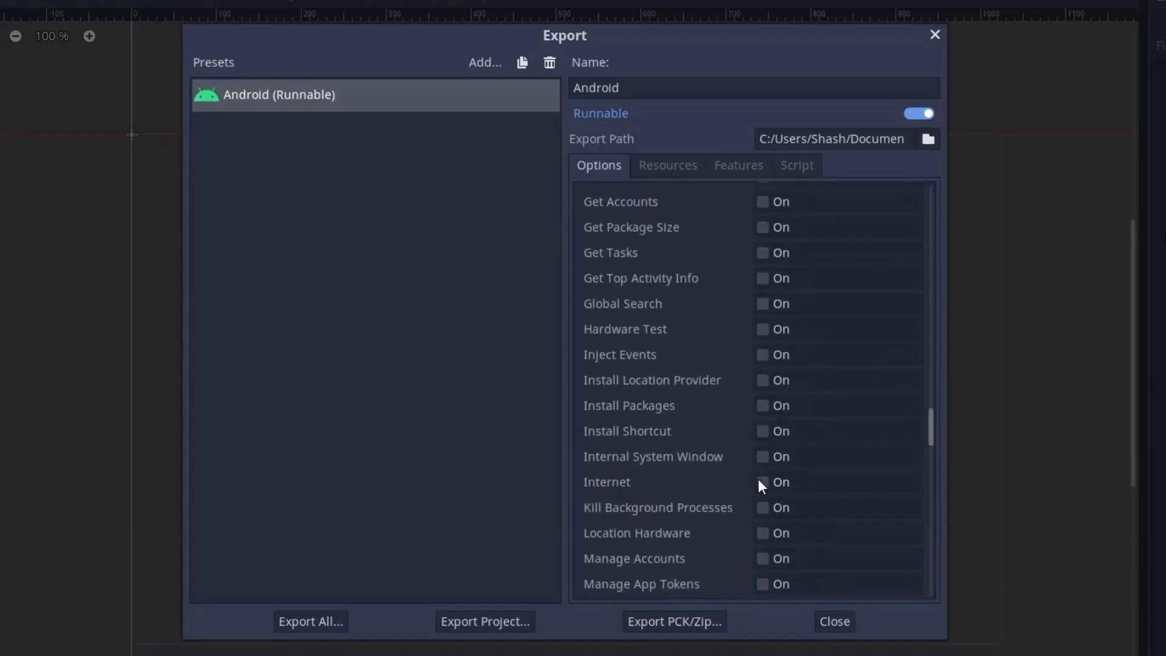
{"action": "left_click_drag", "start_coordinate": [932, 432], "coordinate": [969, 165]}
- Keep Export all resources, then check Features and Script's GDScript mode, Compiled Bytecode
{"action": "left_click", "coordinate": [687, 169]}
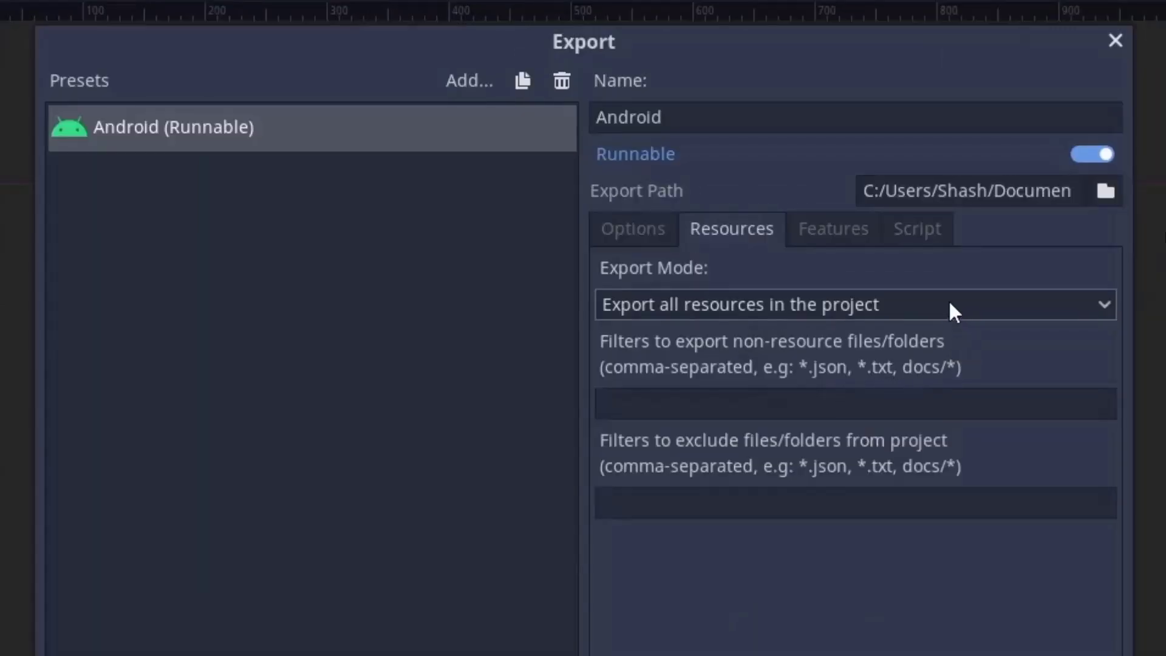
{"action": "left_click", "coordinate": [949, 302]}
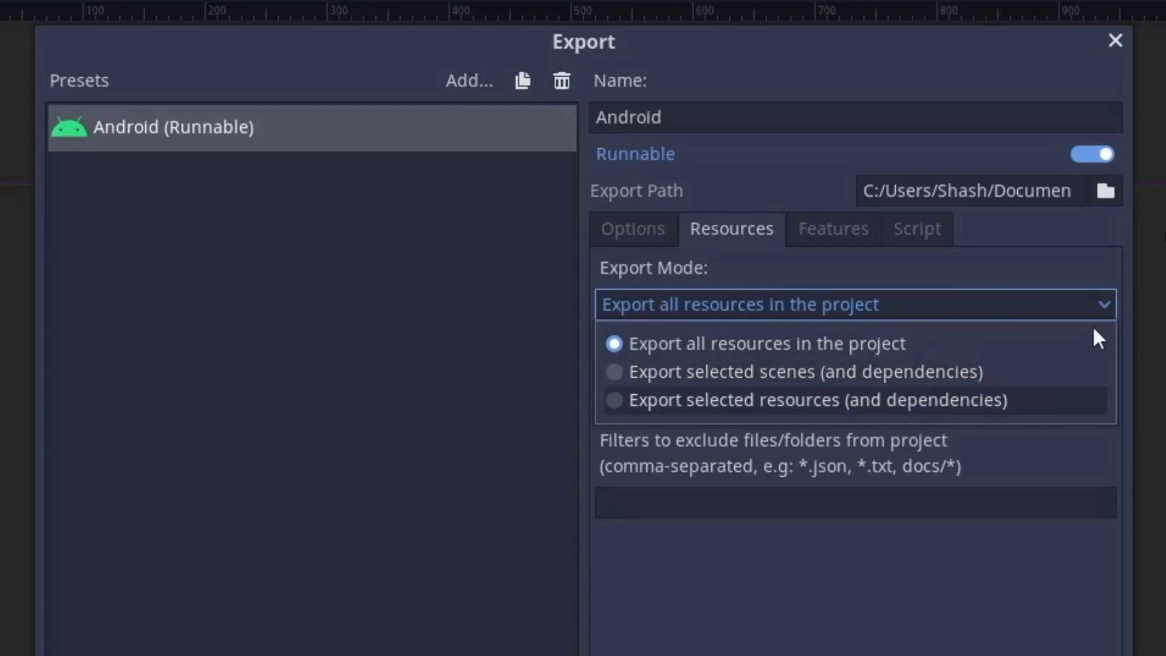
{"action": "left_click", "coordinate": [1097, 297]}
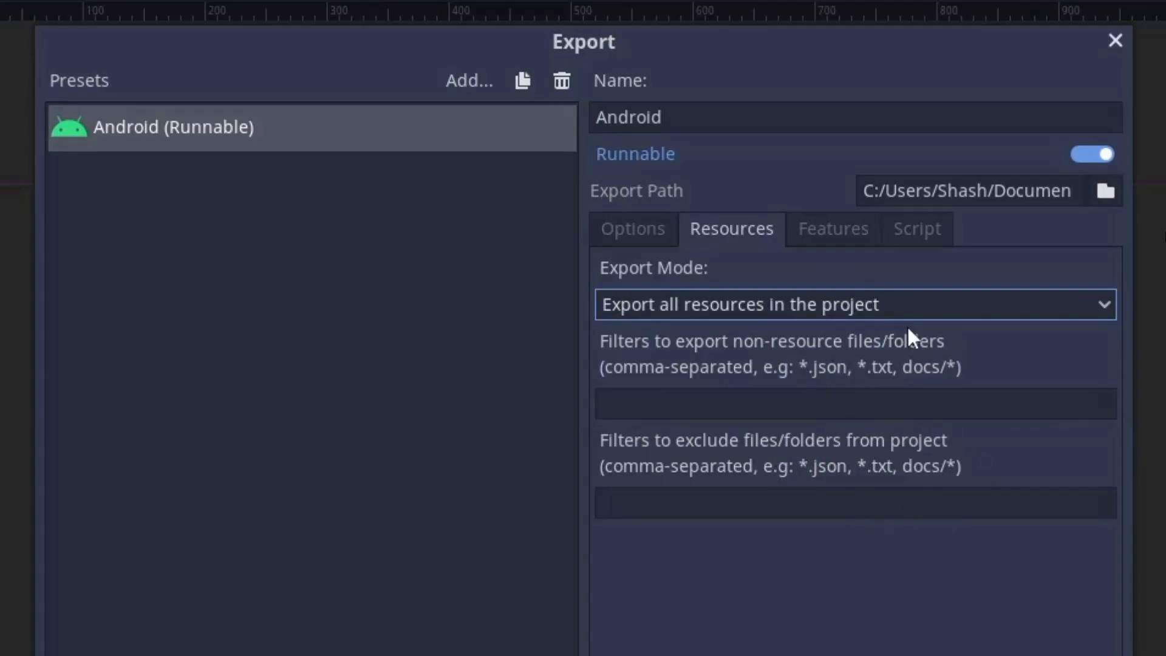
{"action": "left_click", "coordinate": [813, 237]}
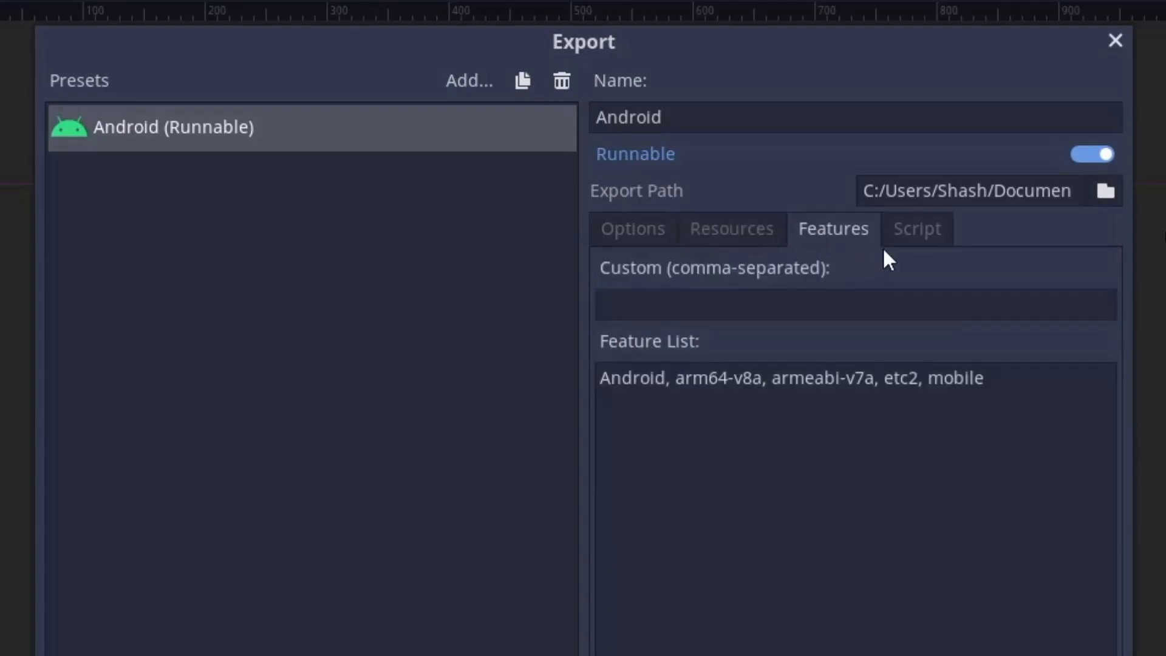
{"action": "left_click", "coordinate": [900, 238]}
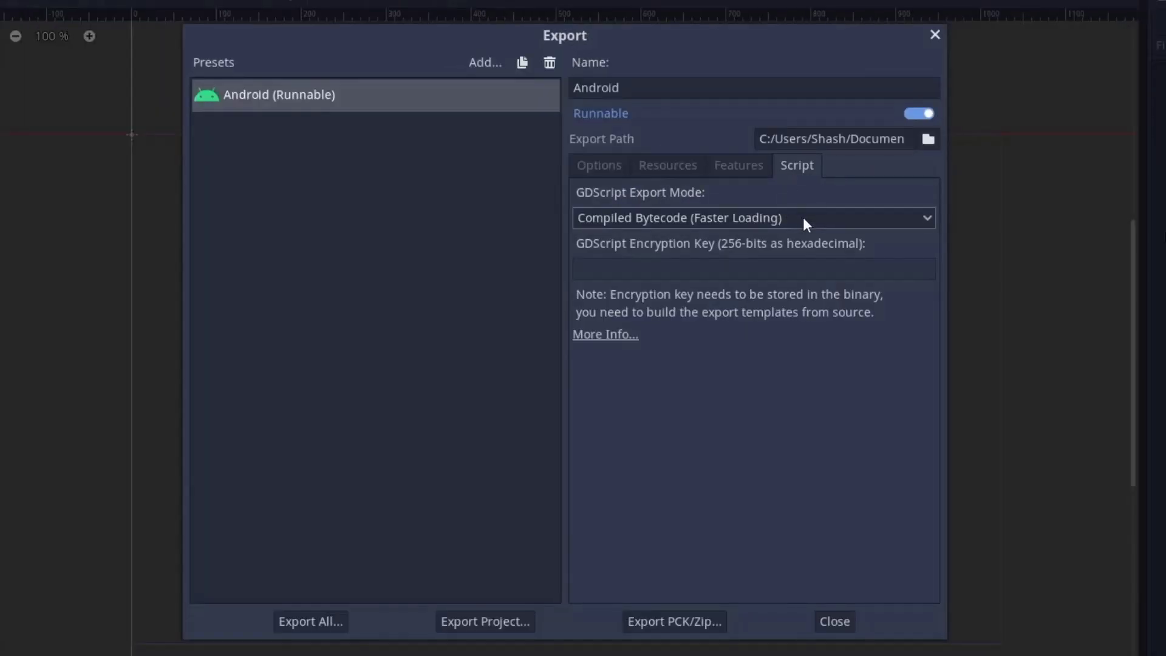
{"action": "left_click", "coordinate": [743, 220]}
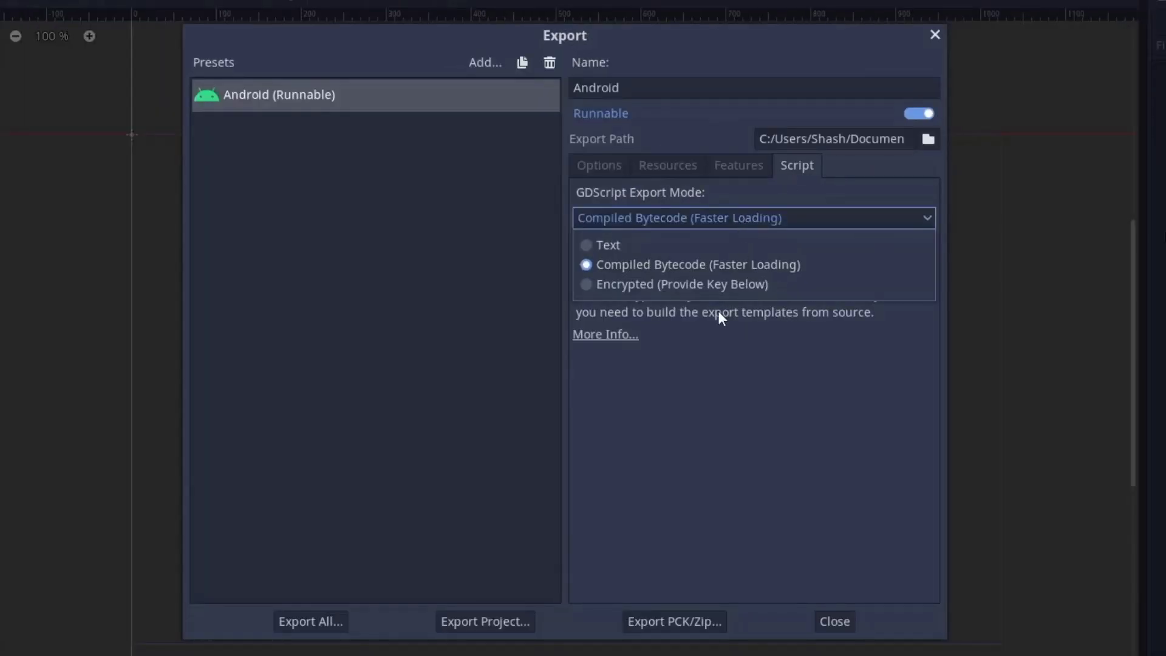